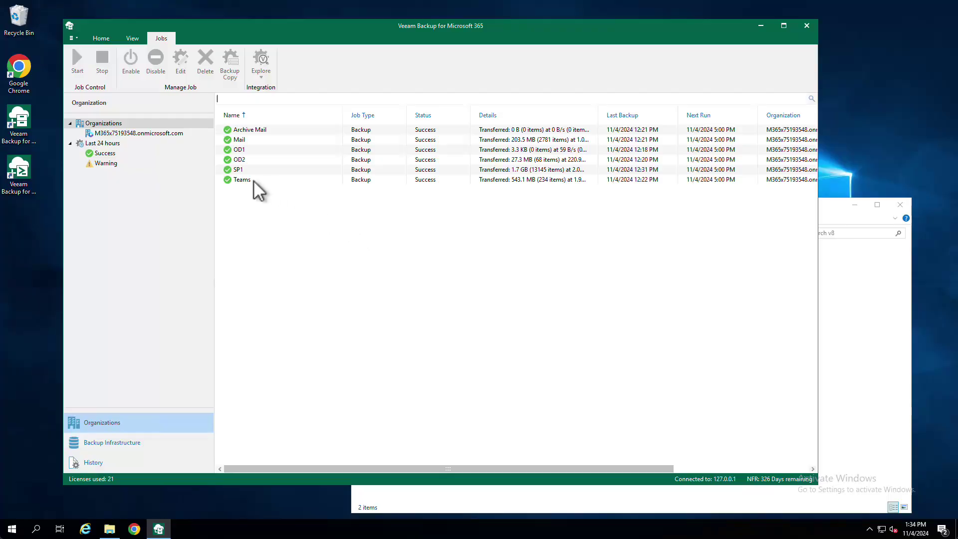
- Review the Archive Mail job, backup proxies and repositories, then close the backup console
click(284, 129)
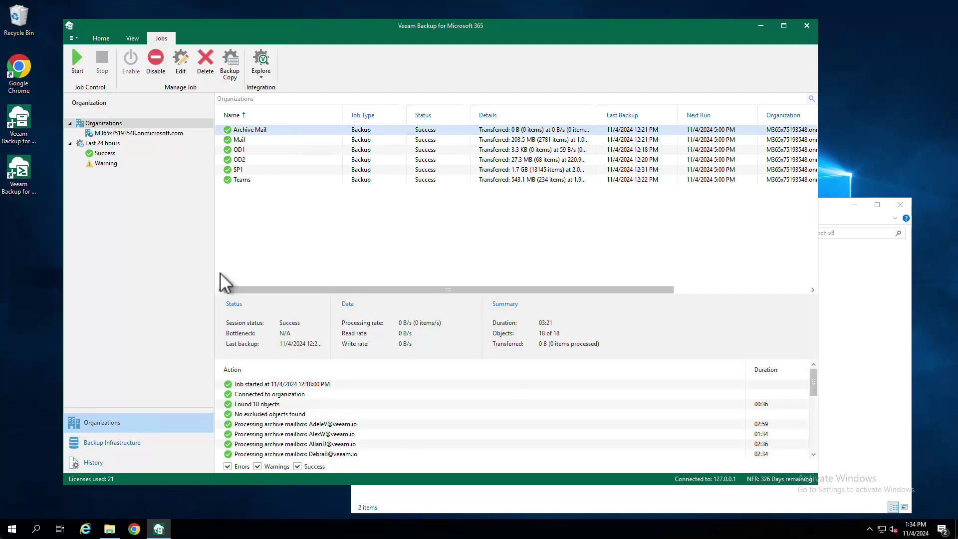
click(112, 442)
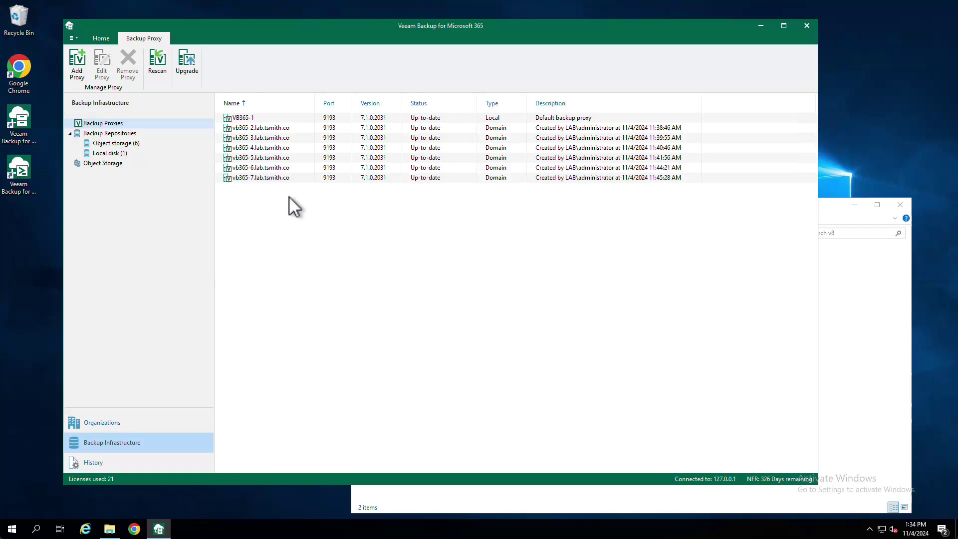
click(125, 132)
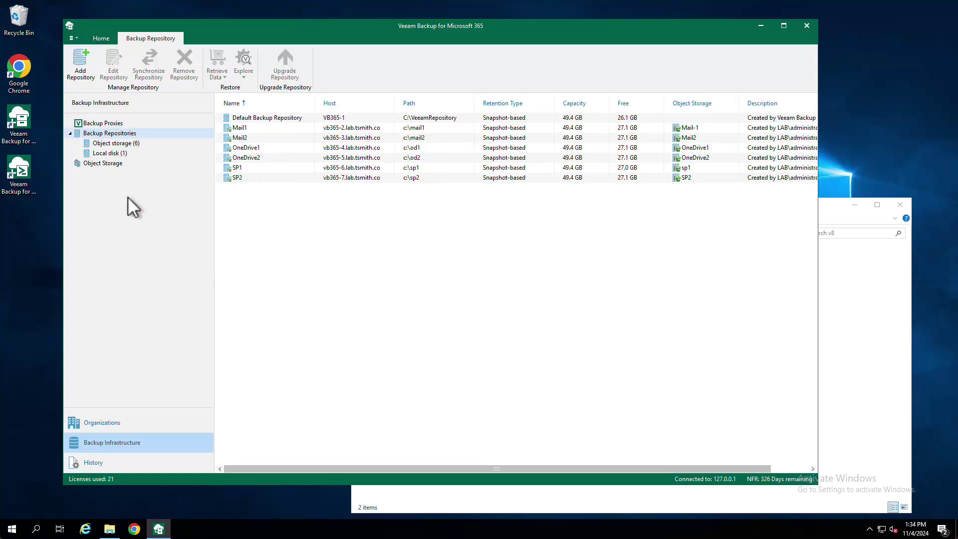
click(125, 424)
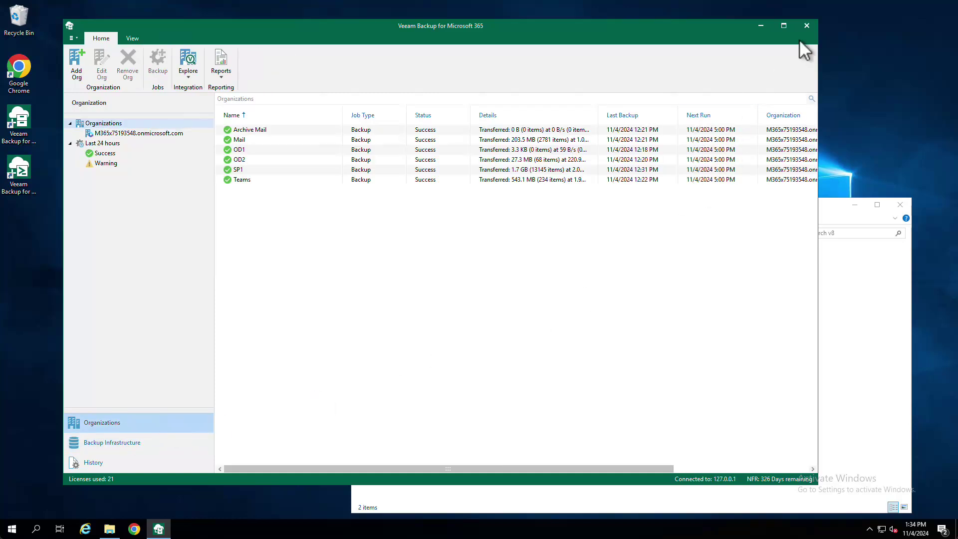
click(807, 26)
- Mount the v8 installer disc image and launch Veeam.Setup from it
double_click(510, 276)
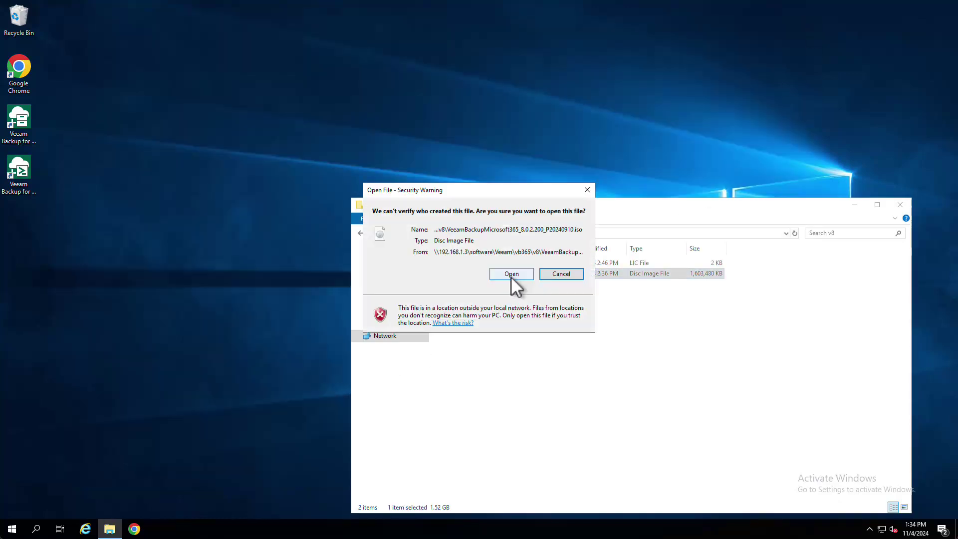
click(510, 276)
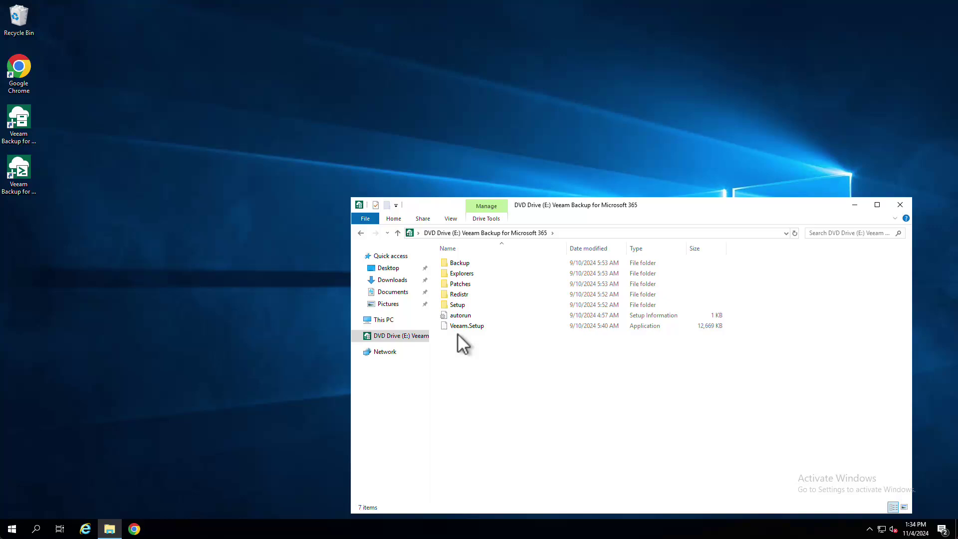
double_click(466, 325)
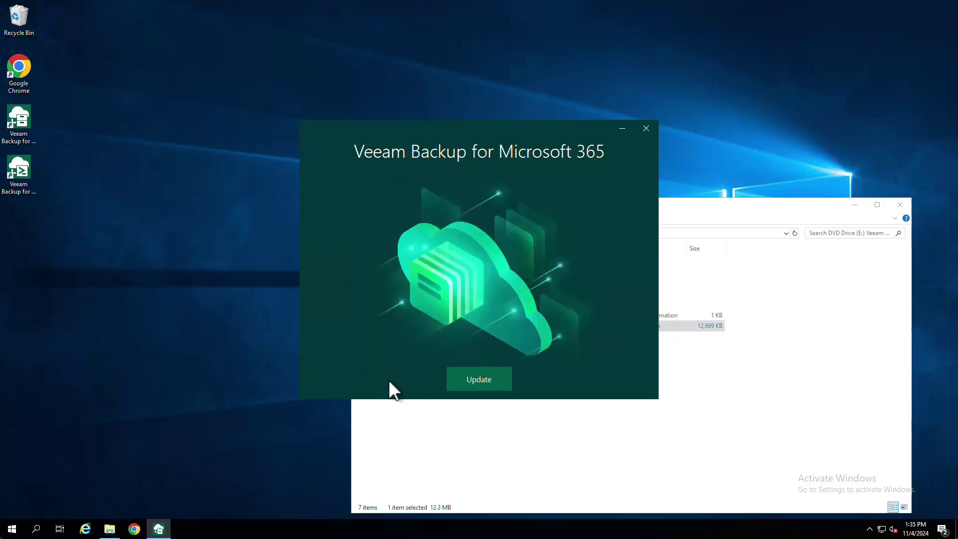
- Start the update, acknowledge the OS support notice, accept the license agreement and continue past the License page
click(490, 379)
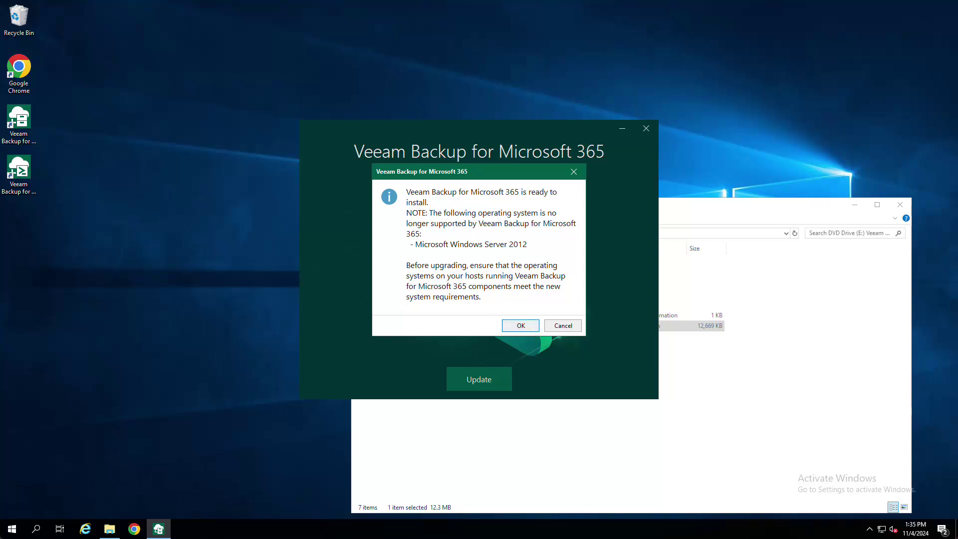
click(518, 327)
click(580, 382)
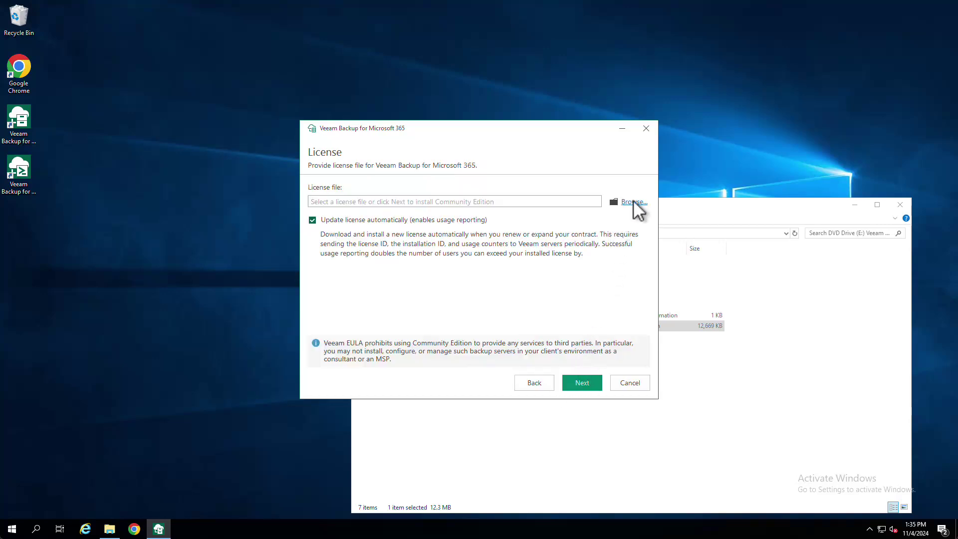
click(574, 380)
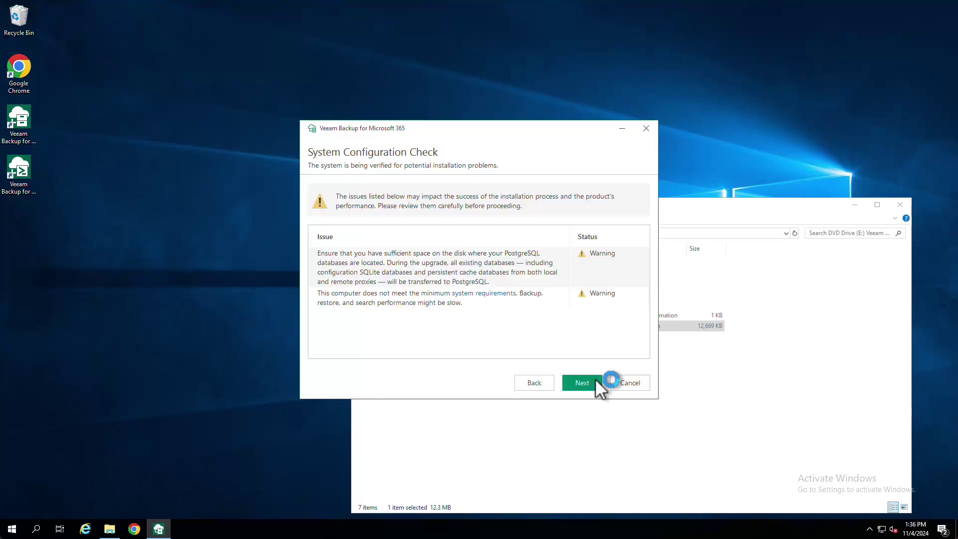
- Continue past the system configuration and application permissions checks into Customize Settings
click(594, 379)
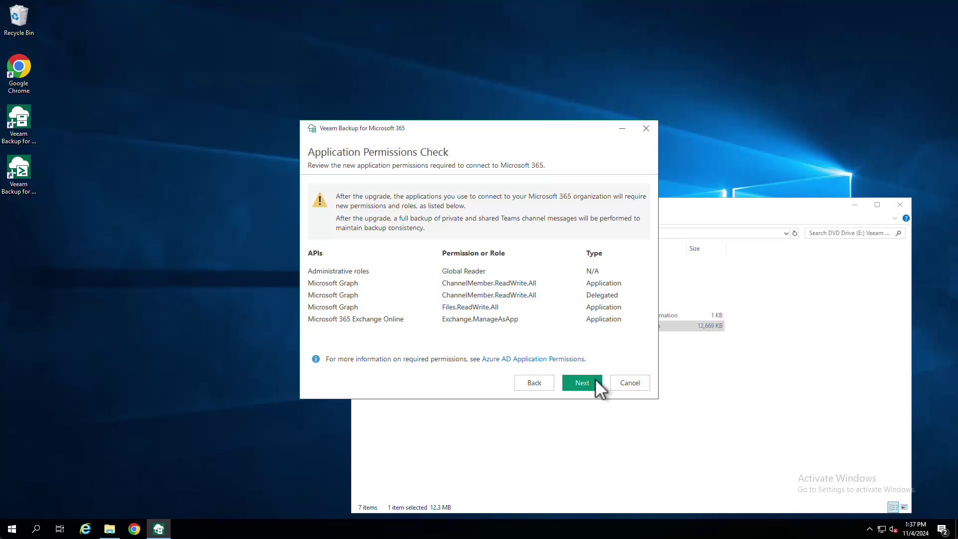
click(594, 383)
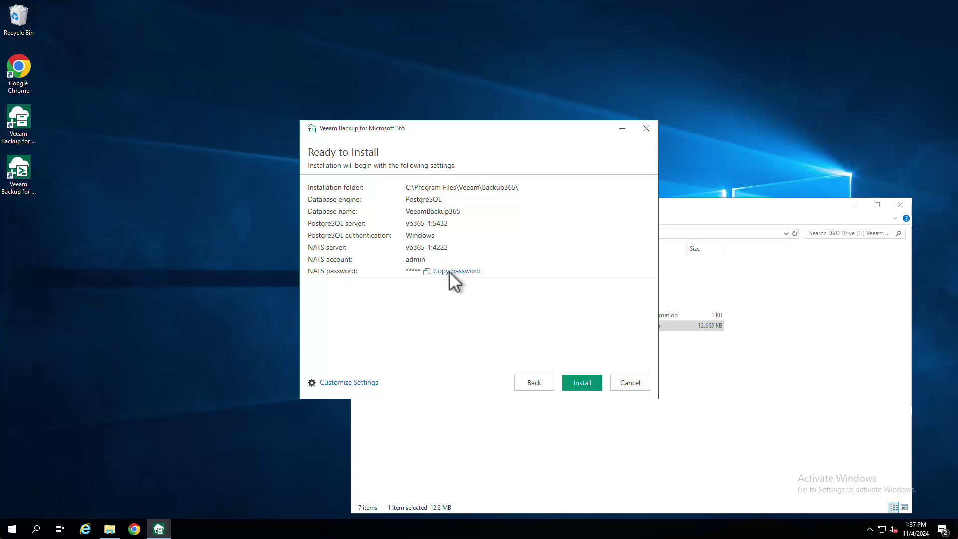
click(366, 384)
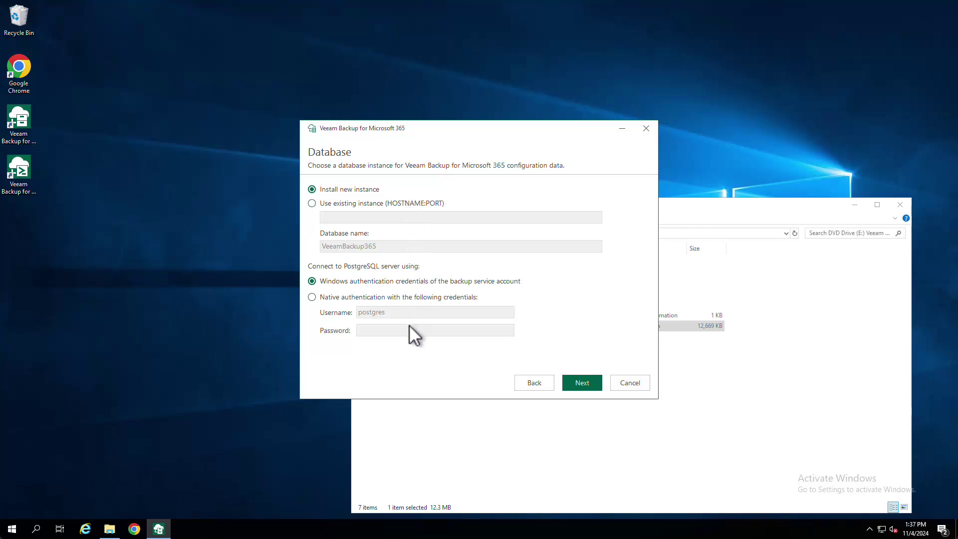
- Keep the default database settings, enter a NATS server password and start the installation
click(582, 382)
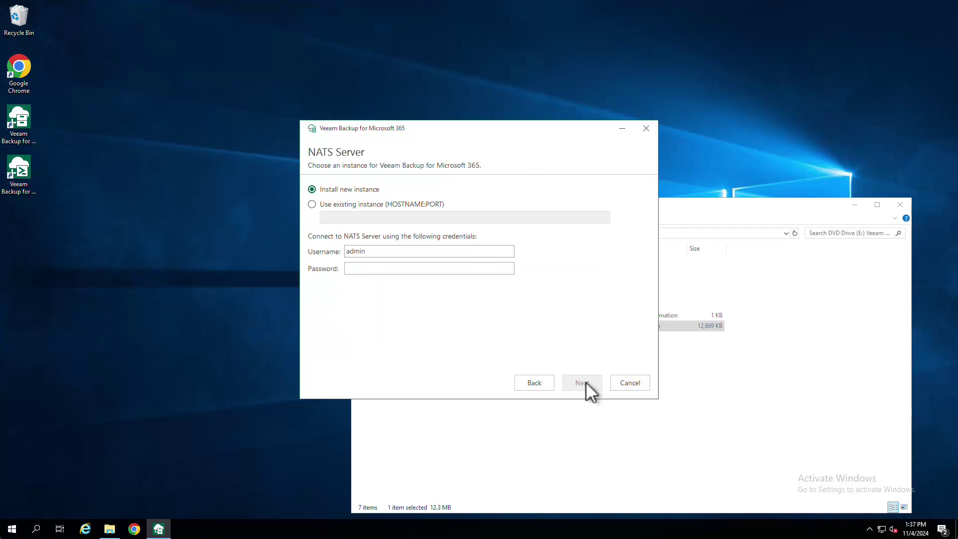
click(396, 269)
text(*********)
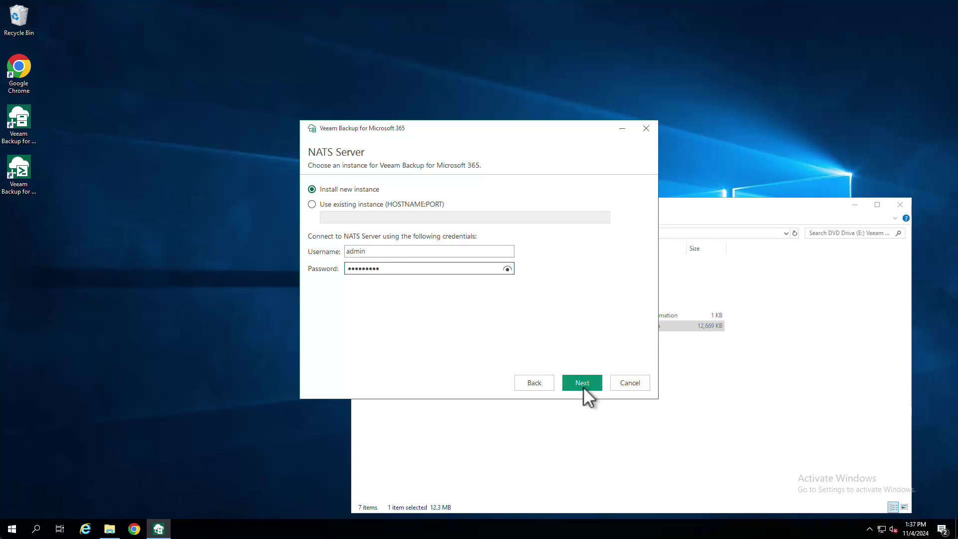
click(582, 382)
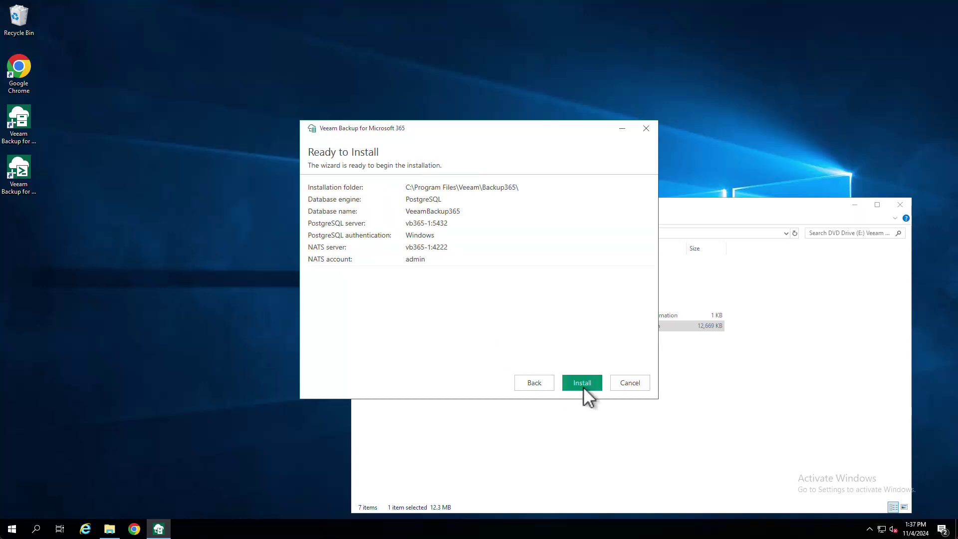
click(586, 382)
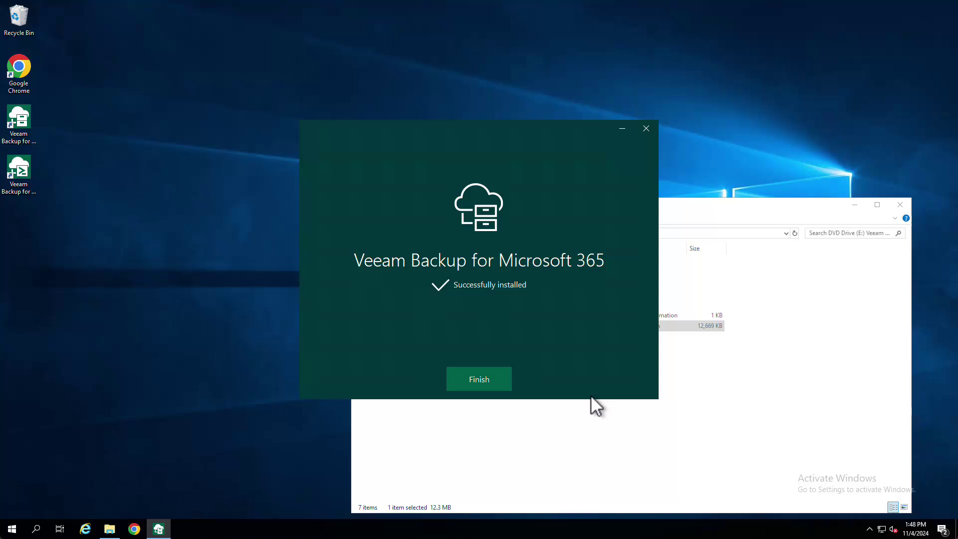
- Finish the completed installation and bring up actions for the mounted DVD drive
click(457, 371)
right_click(400, 348)
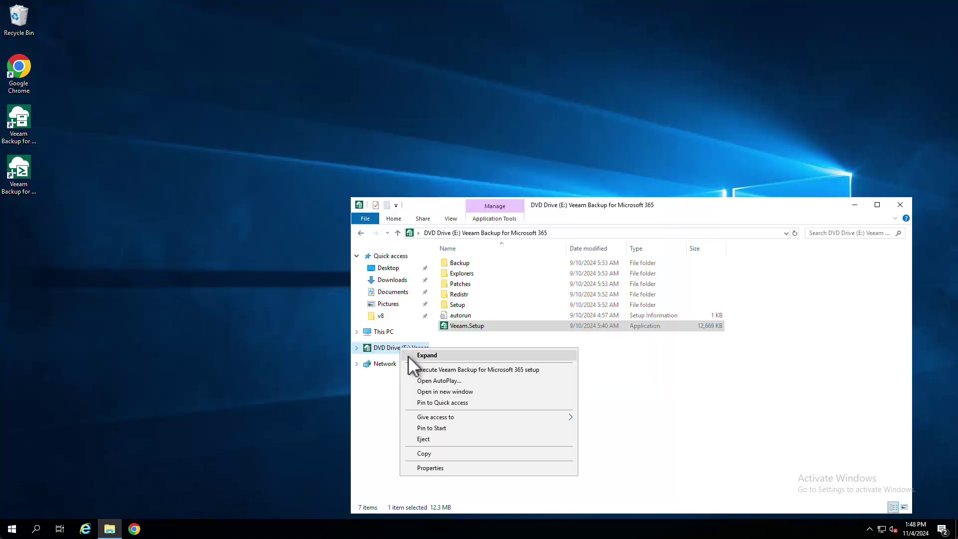
- Eject DVD Drive (E:), relaunch the console, connect to the server and dismiss the Teams API warning
click(426, 437)
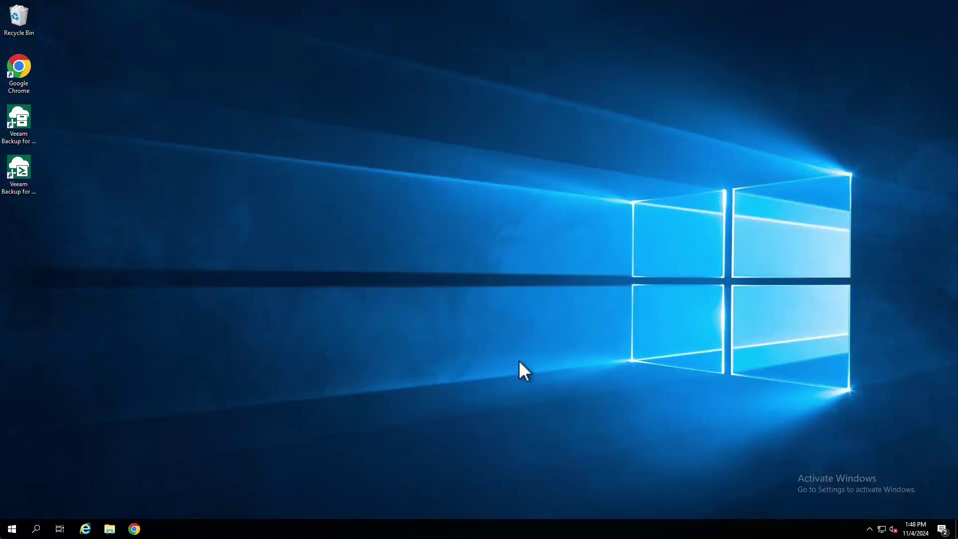
double_click(15, 120)
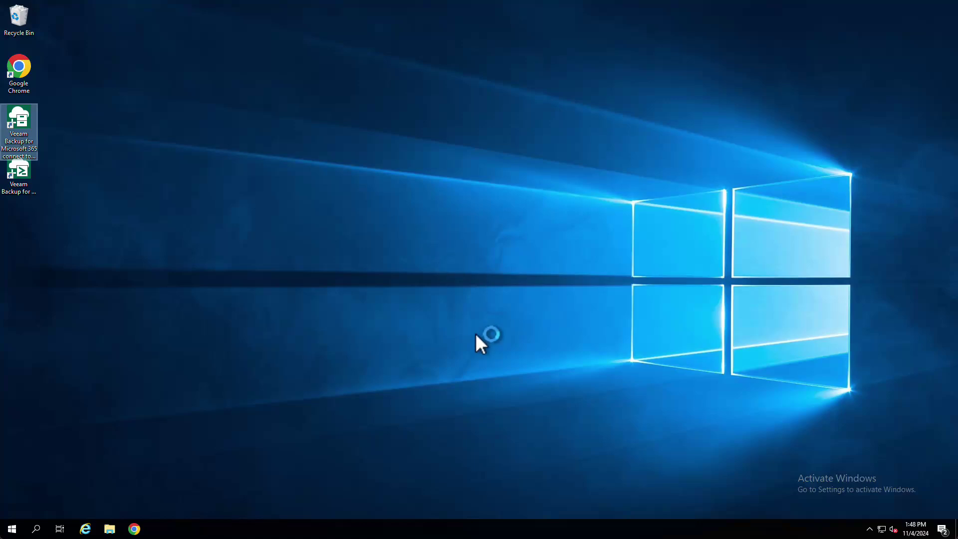
click(509, 343)
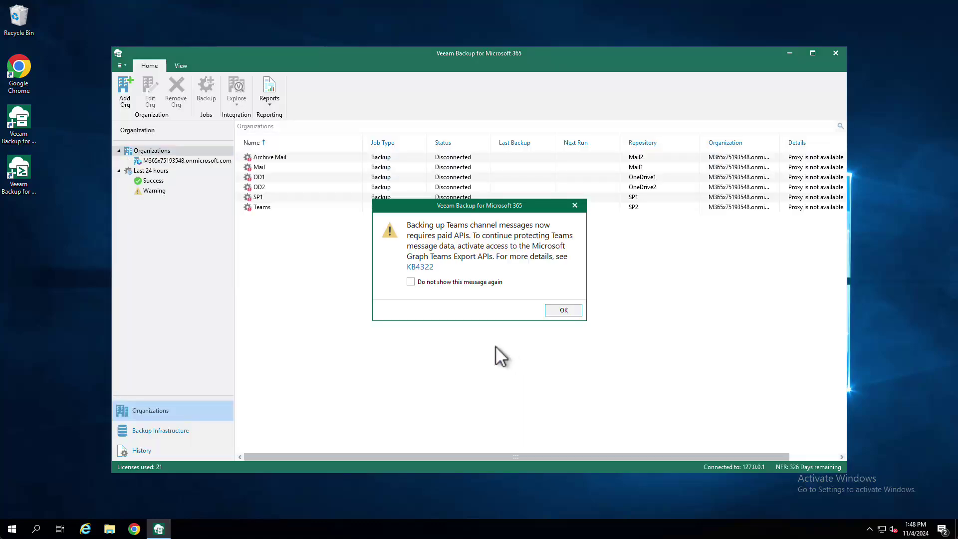
click(563, 310)
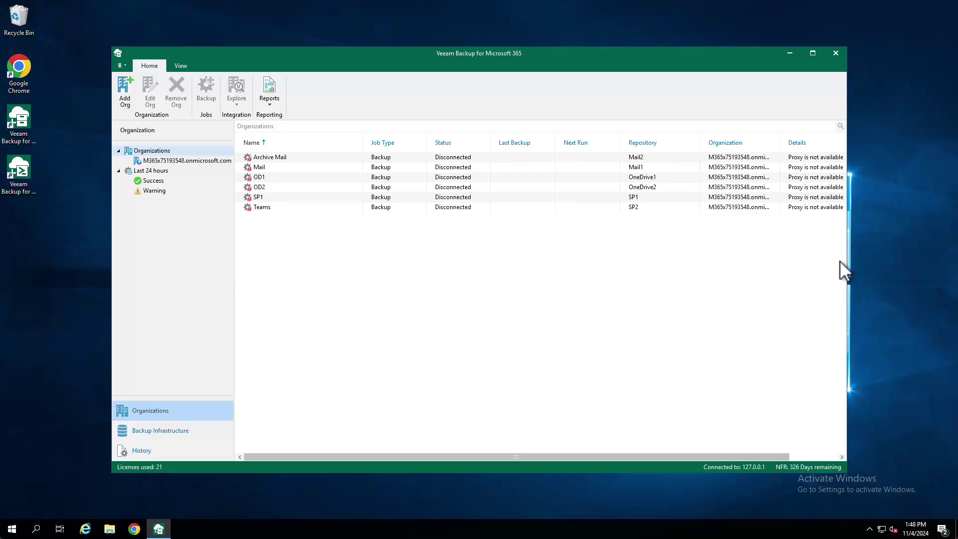
- Rescan local proxy VB365-1 in the Backup Proxies list so it reports Up-to-date at 8.0.2.200
drag(845, 255, 898, 250)
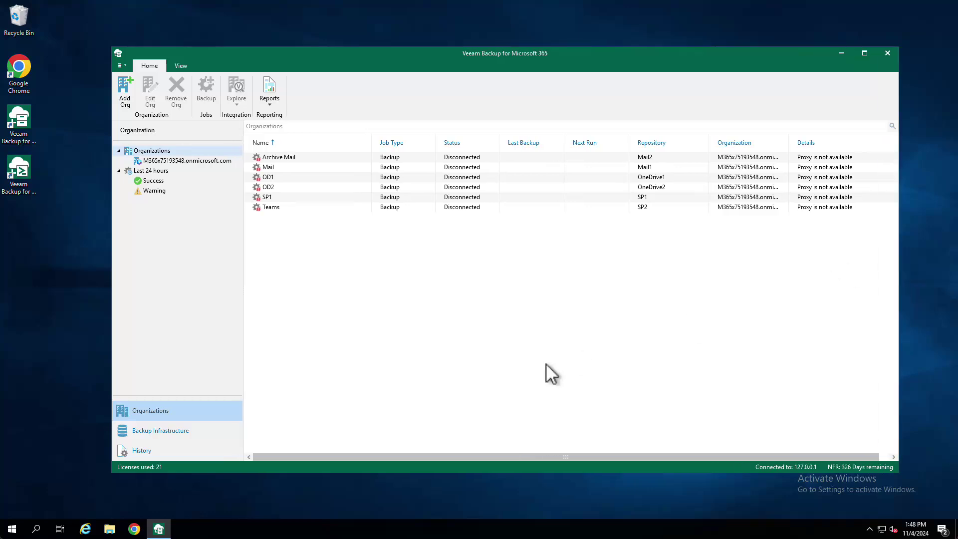
click(198, 435)
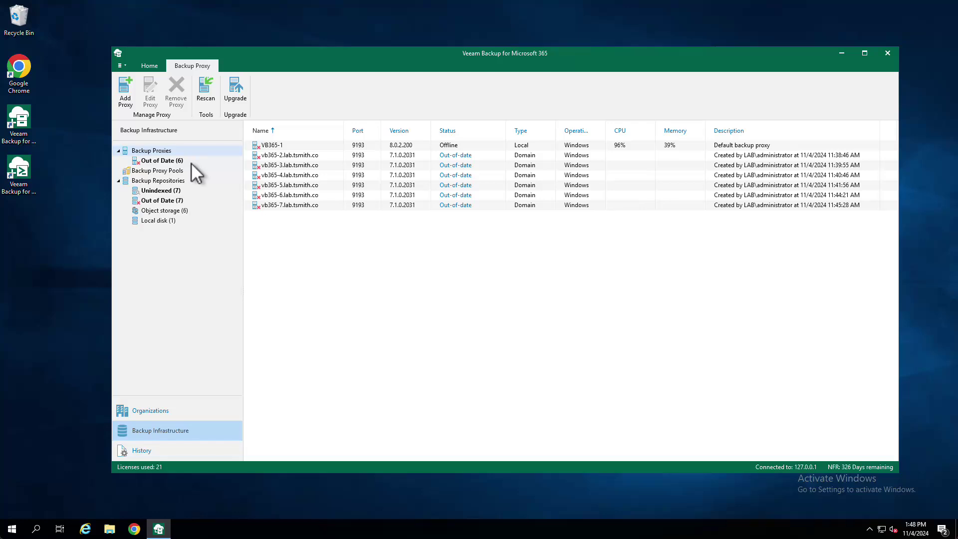
right_click(305, 146)
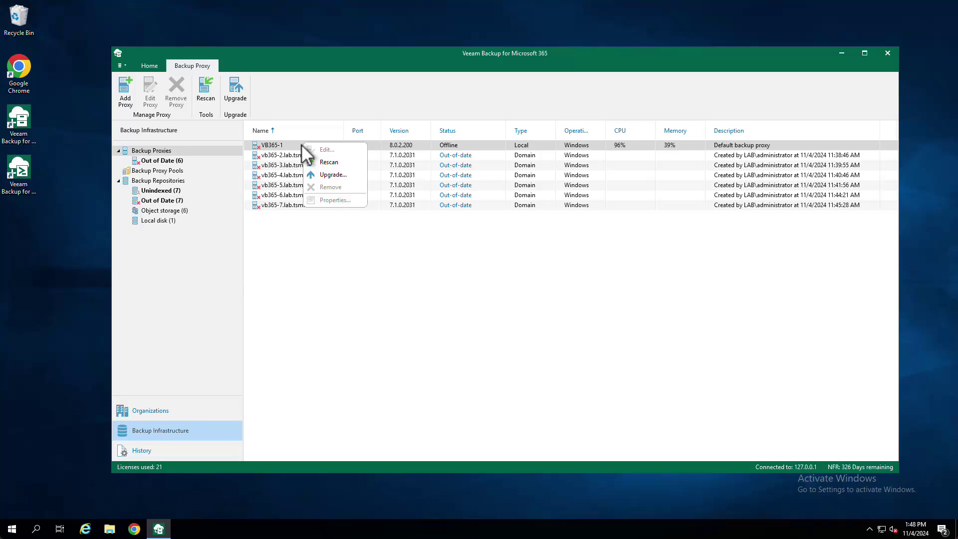
click(329, 162)
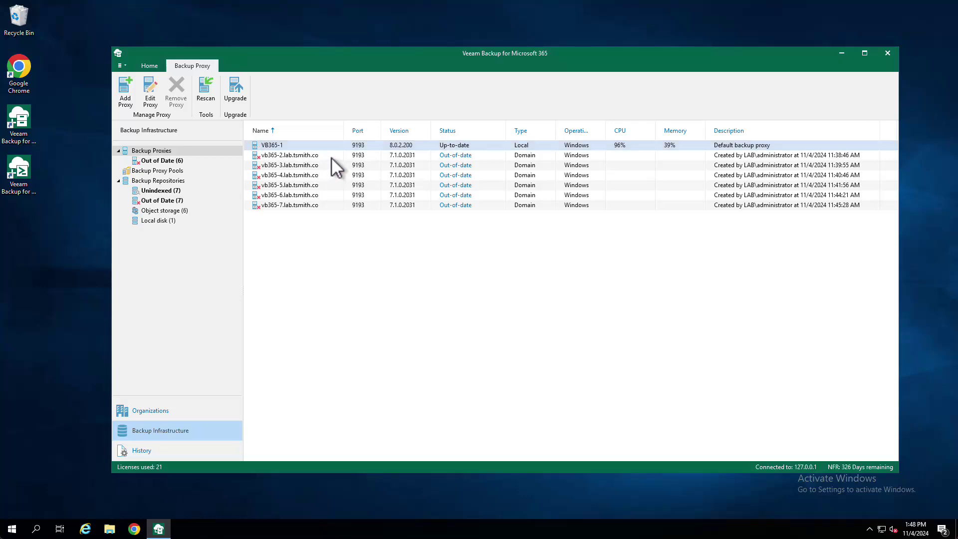
- Check the actions for proxy vb365-2 and the Archive Mail job, then return to Backup Proxies
right_click(331, 157)
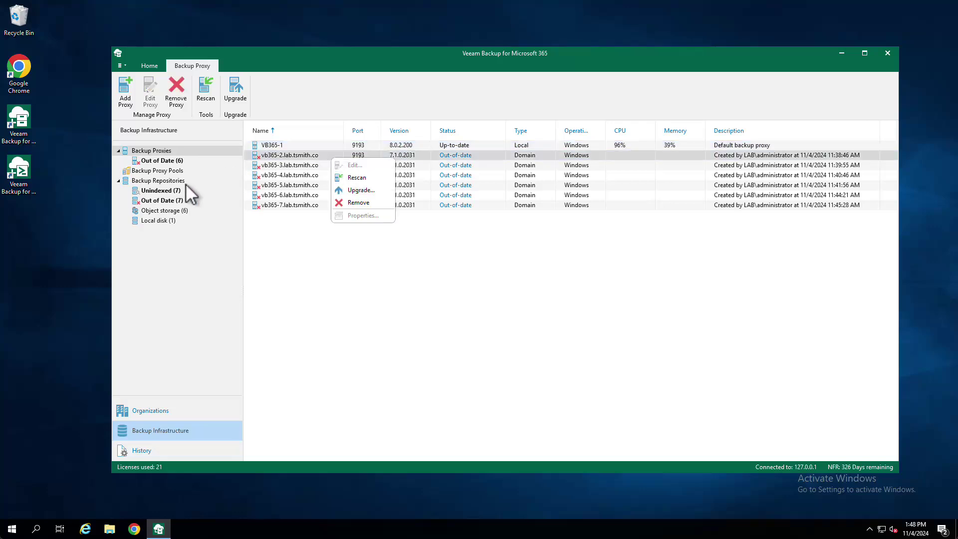
click(167, 411)
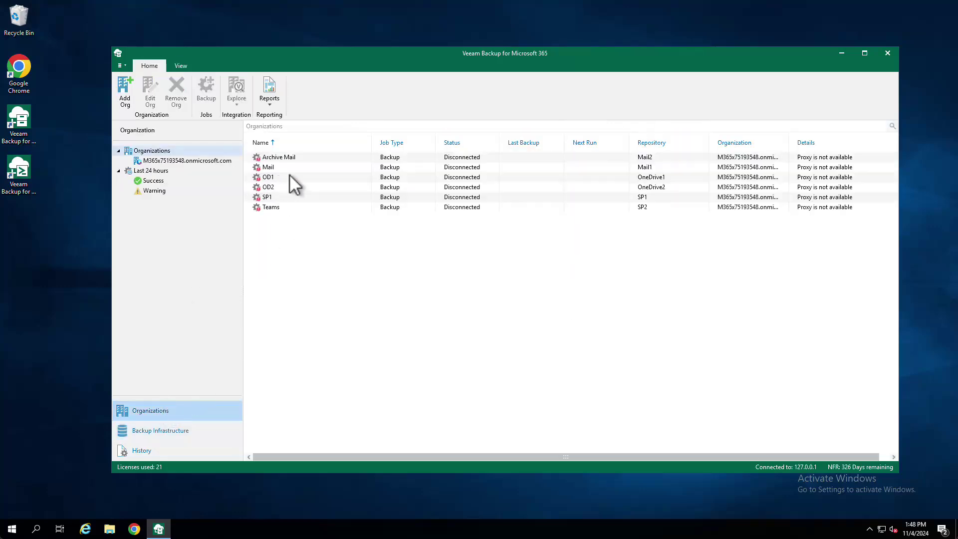
right_click(290, 160)
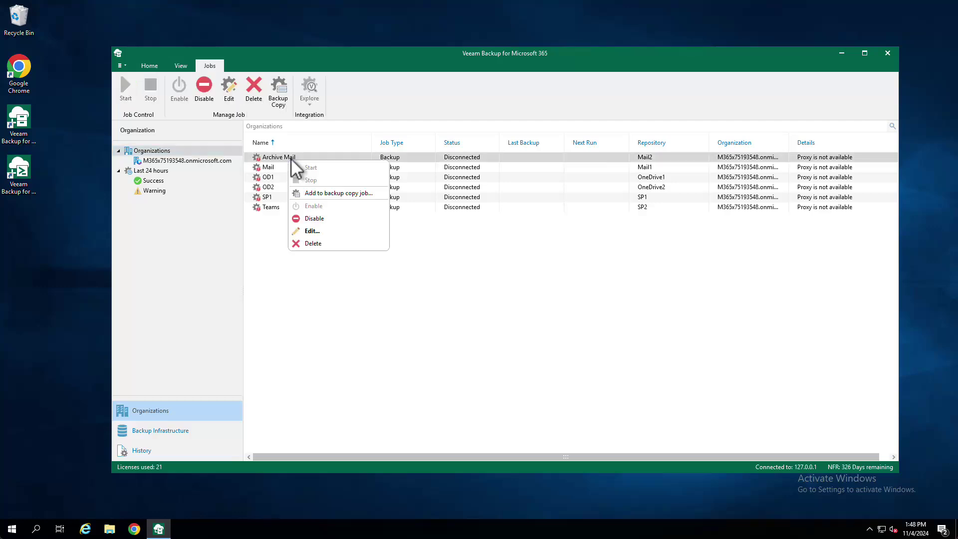
click(166, 434)
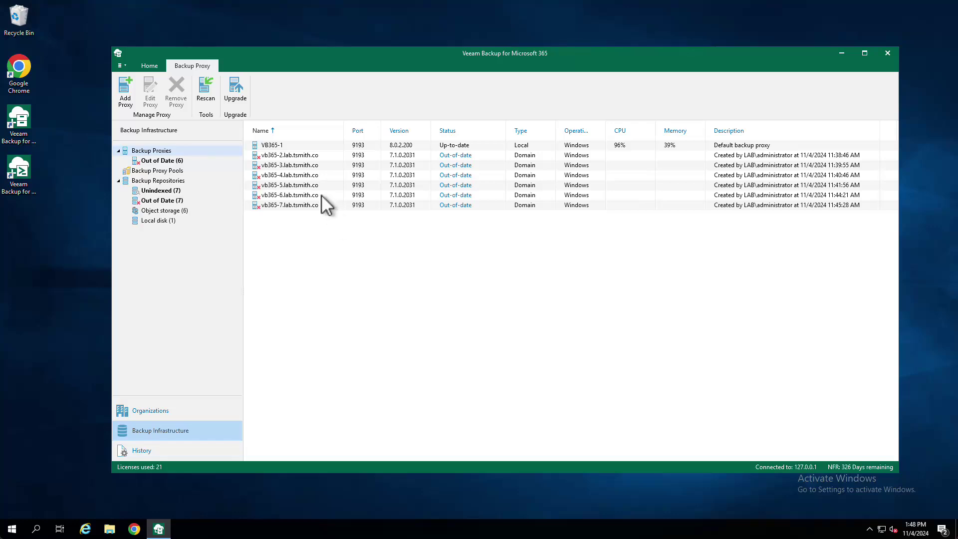
click(305, 155)
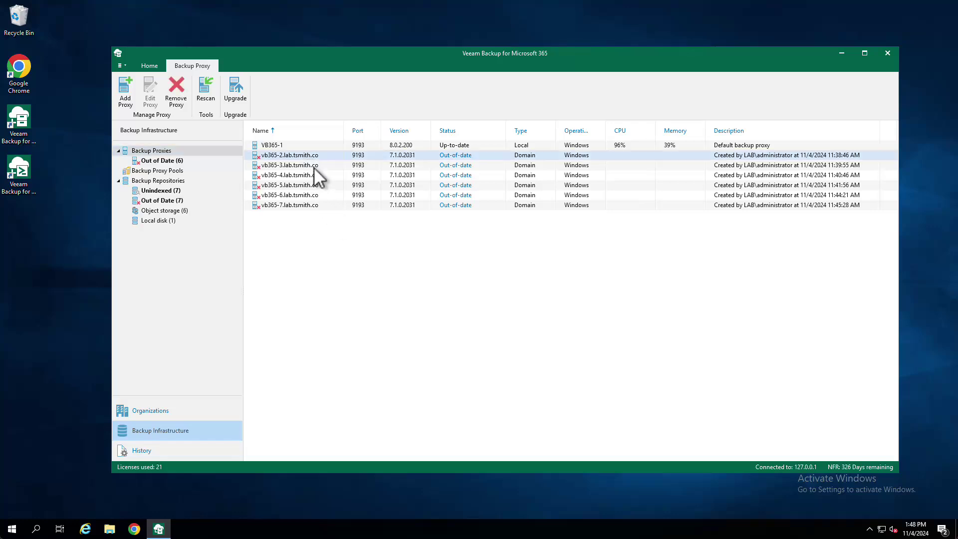
ctrl+click(315, 167)
right_click(316, 165)
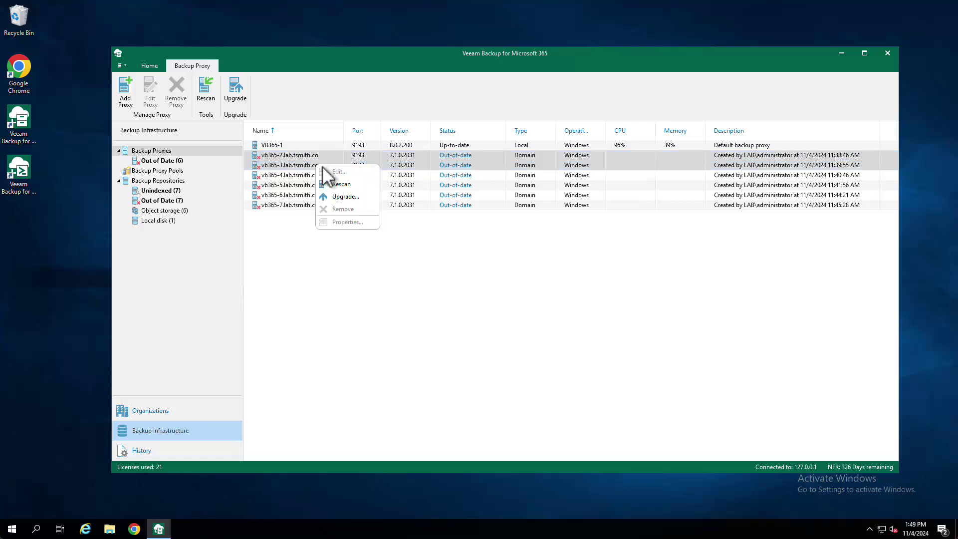
click(345, 197)
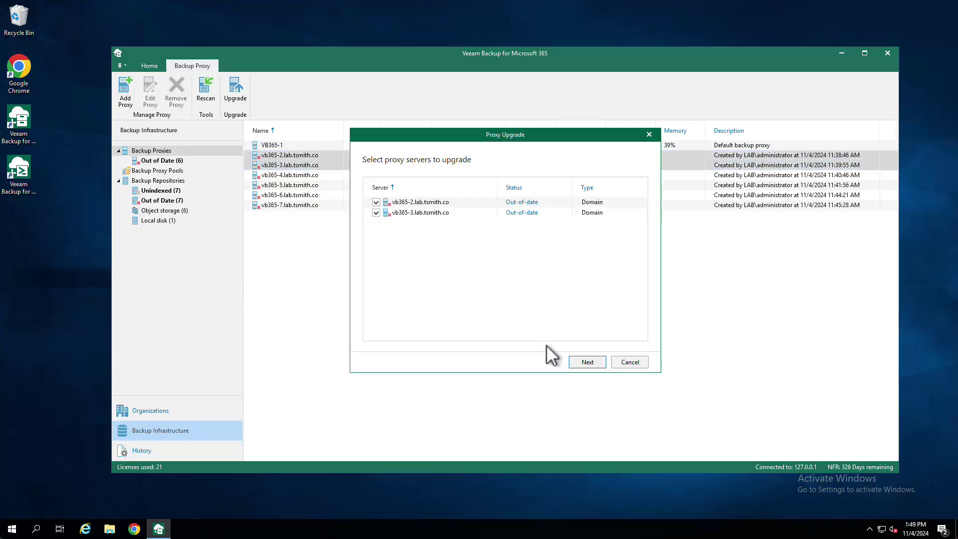
click(578, 362)
click(579, 362)
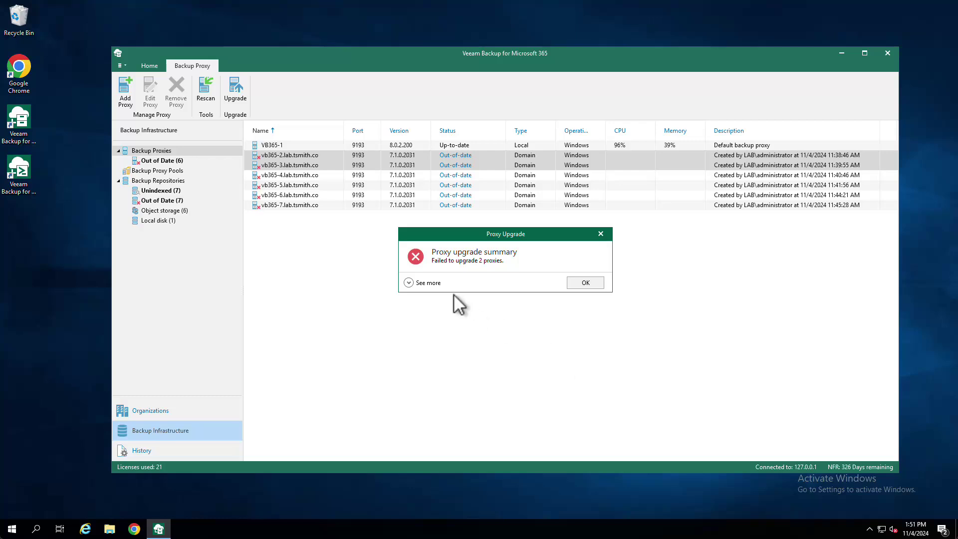
click(421, 282)
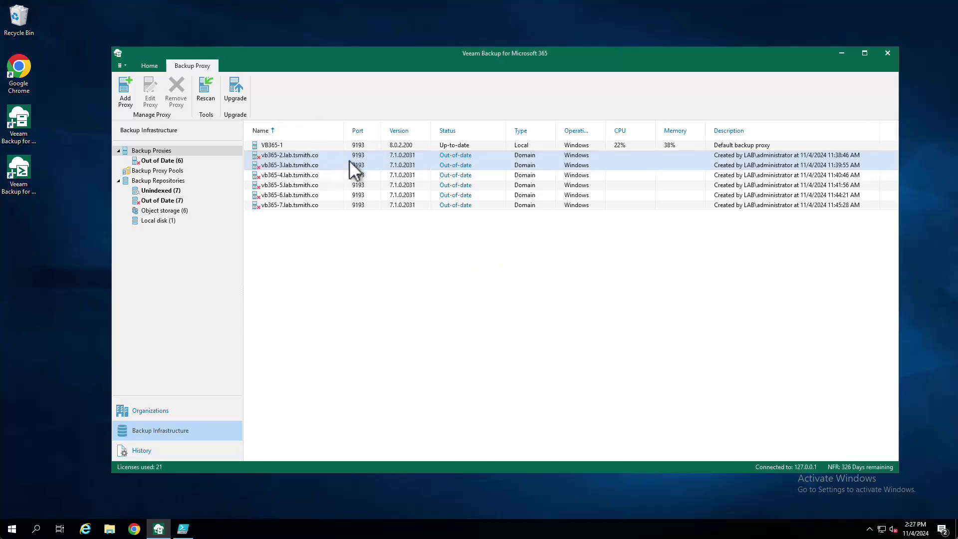
- Upgrade proxies vb365-2 and vb365-3 to 8.0.2.200 using the current account
right_click(349, 160)
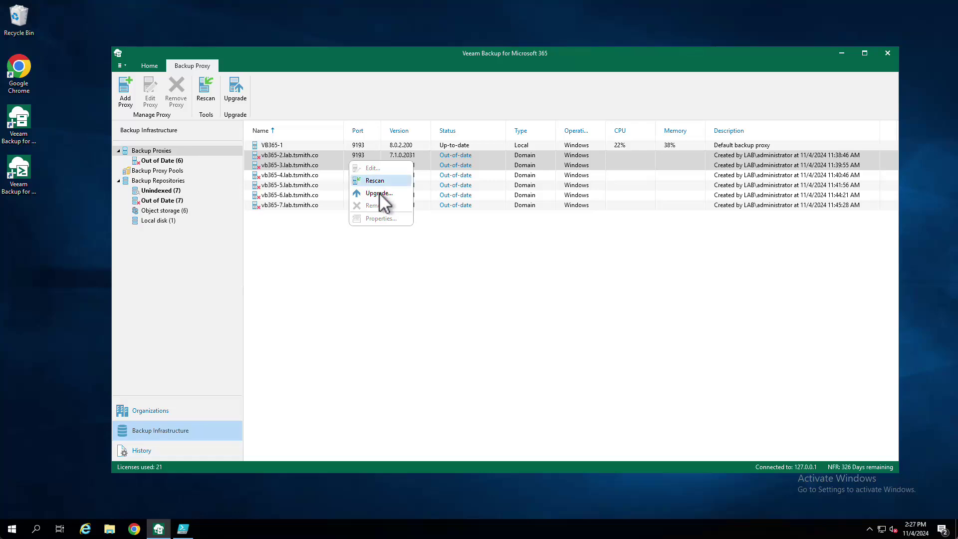
click(379, 193)
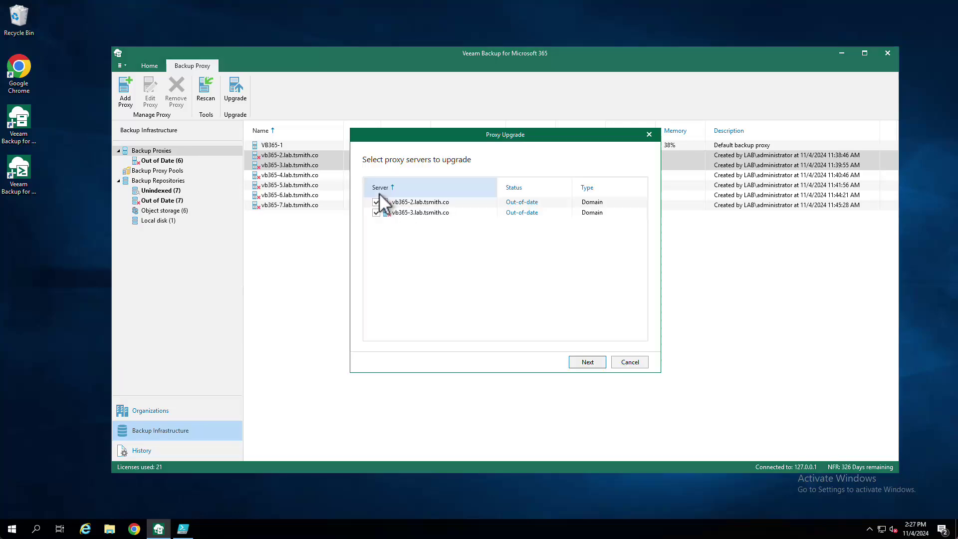
click(586, 363)
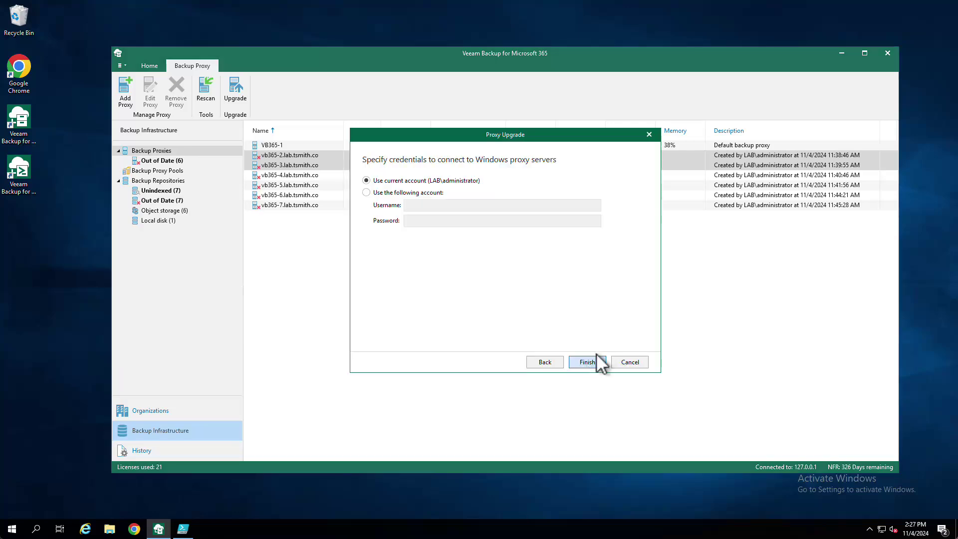
click(584, 362)
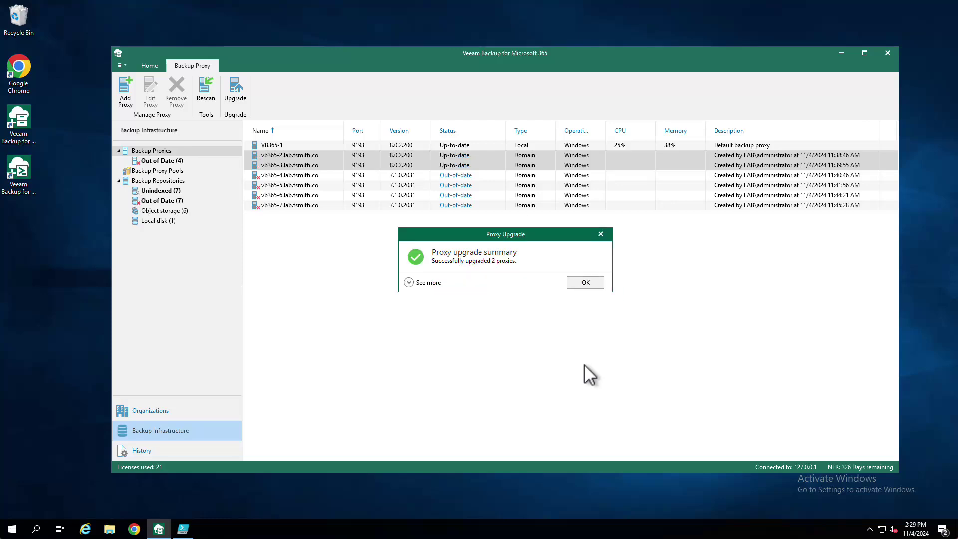
click(586, 283)
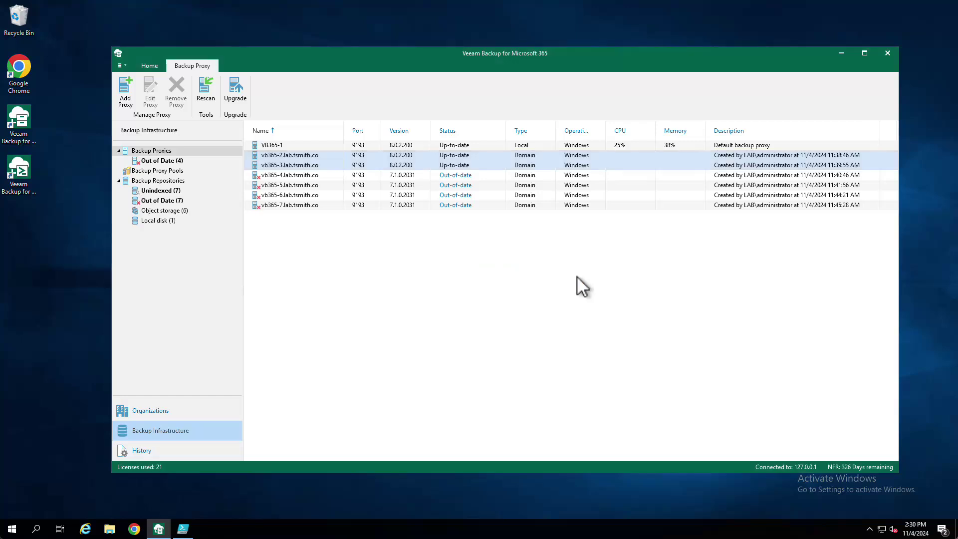
- Upgrade the Mail1 and Mail2 backup repositories together
click(178, 180)
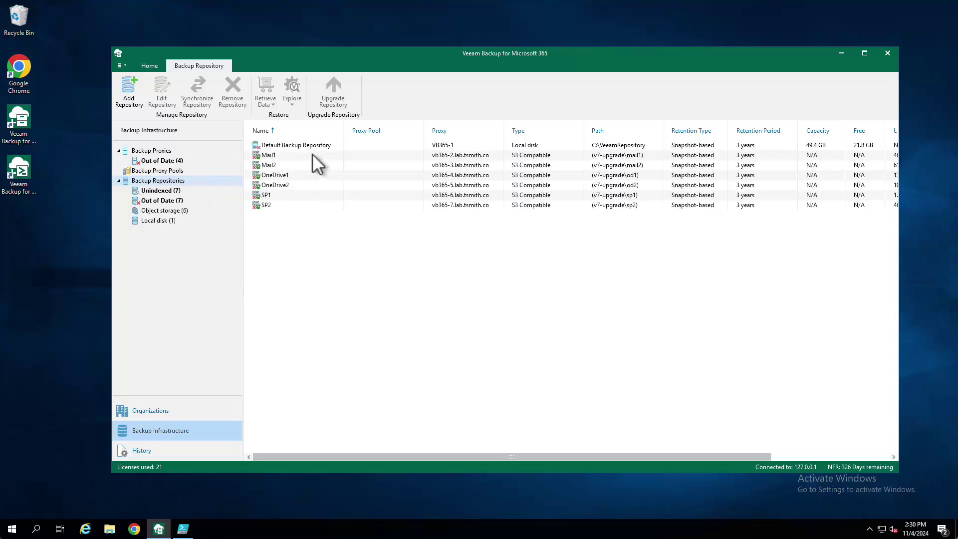
drag(312, 154, 312, 162)
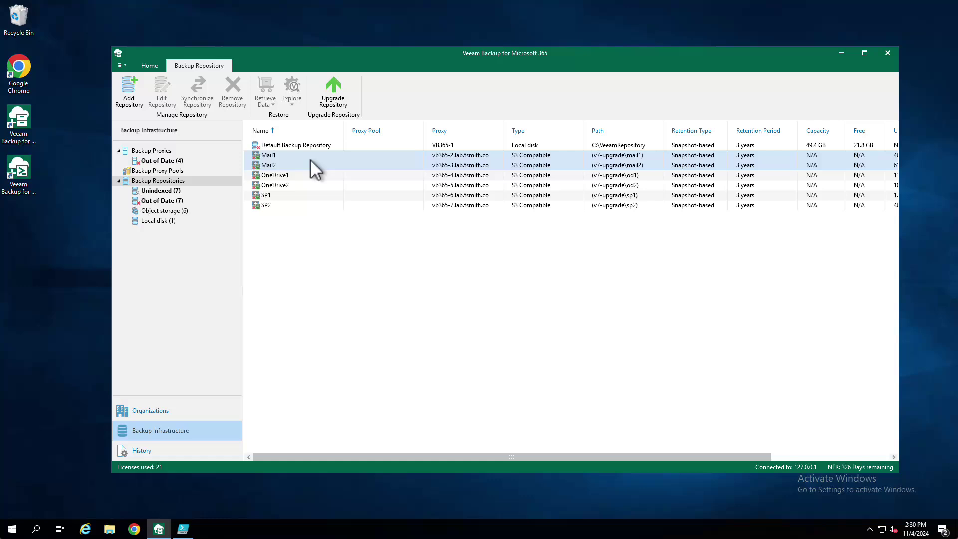
right_click(313, 169)
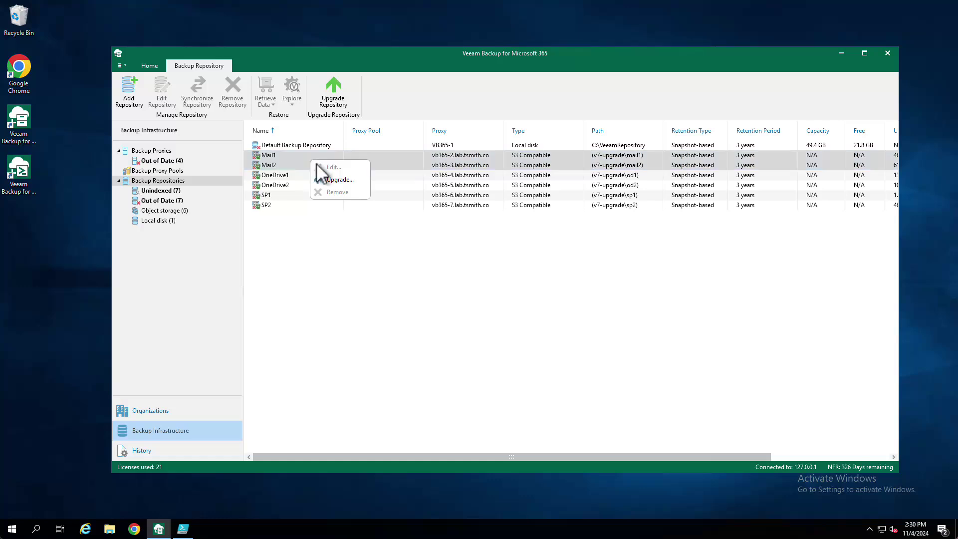
click(335, 178)
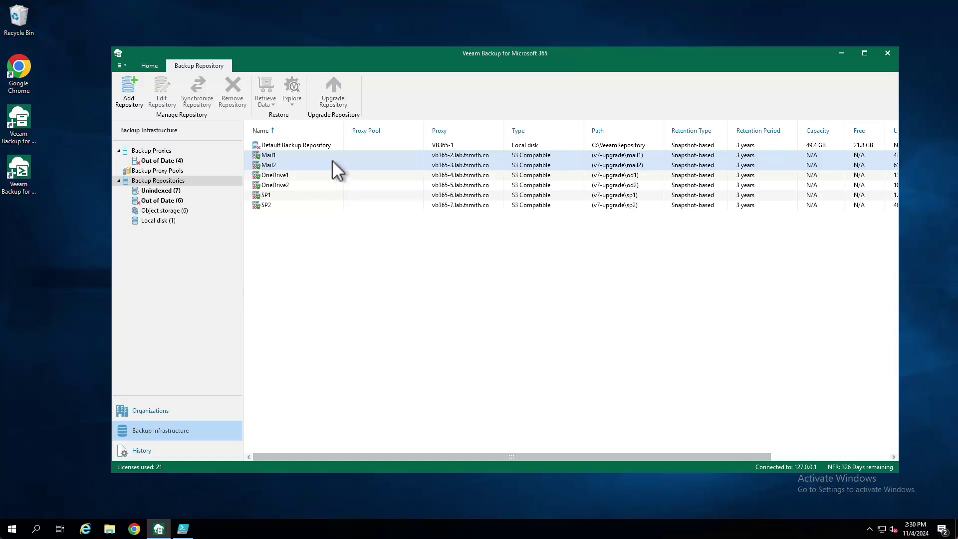
- Clear the selection, check Mail1's actions and list the unindexed repositories
click(352, 246)
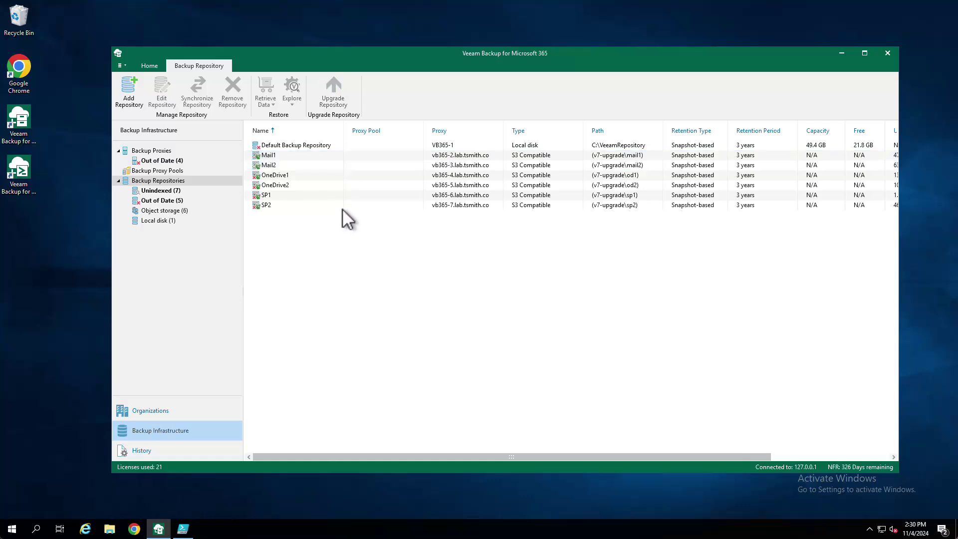
right_click(318, 159)
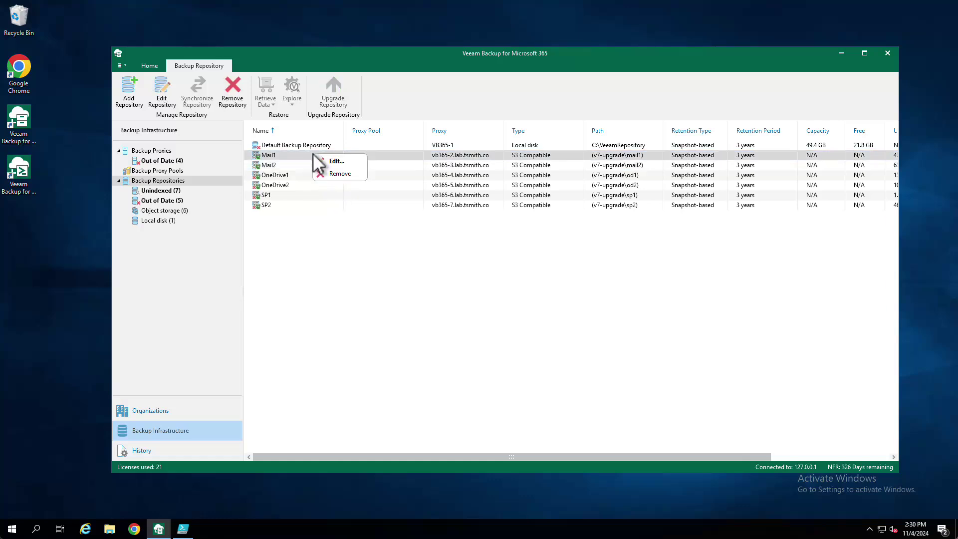
click(187, 192)
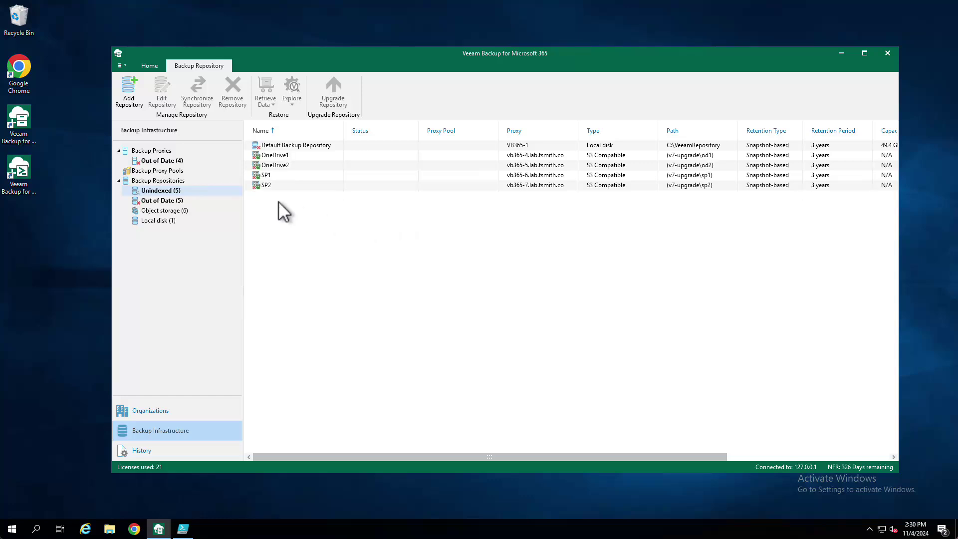
- Upgrade the four out-of-date proxies vb365-4 through vb365-7 to 8.0.2.200 with the current account
click(176, 161)
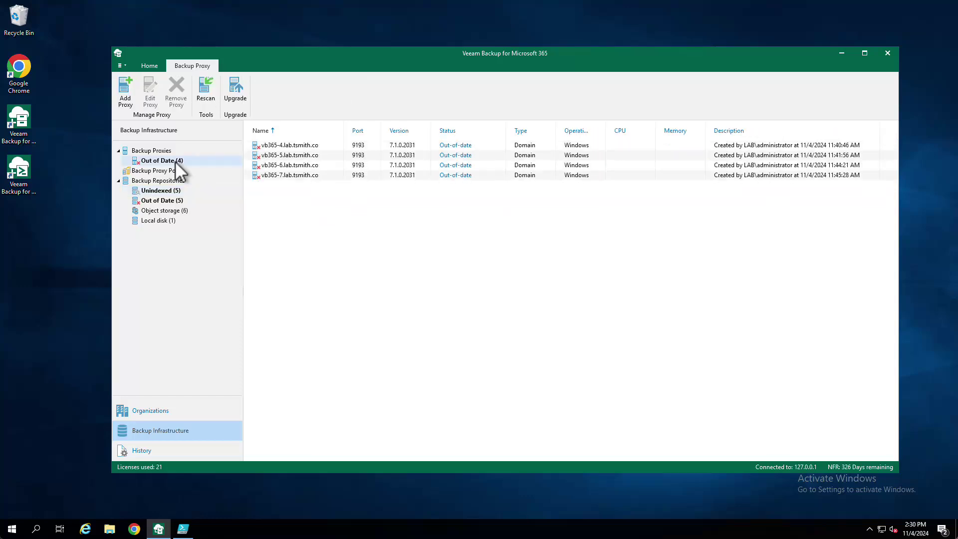
click(313, 145)
ctrl+click(320, 174)
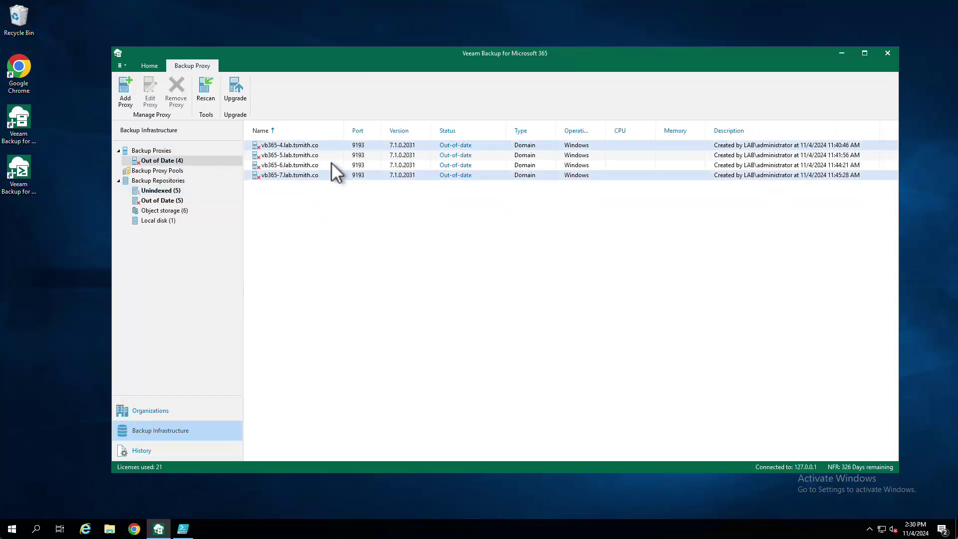
ctrl+click(324, 155)
ctrl+click(320, 166)
right_click(337, 166)
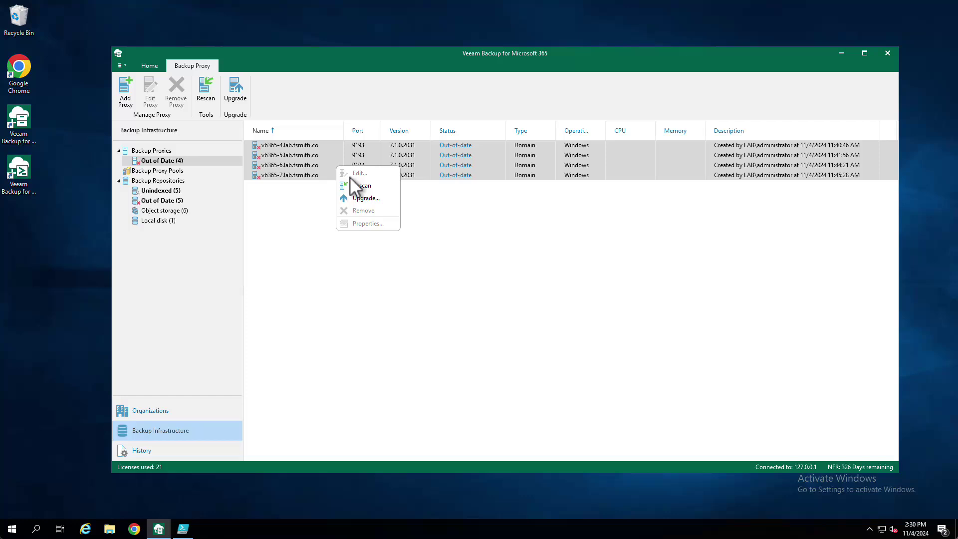
click(367, 198)
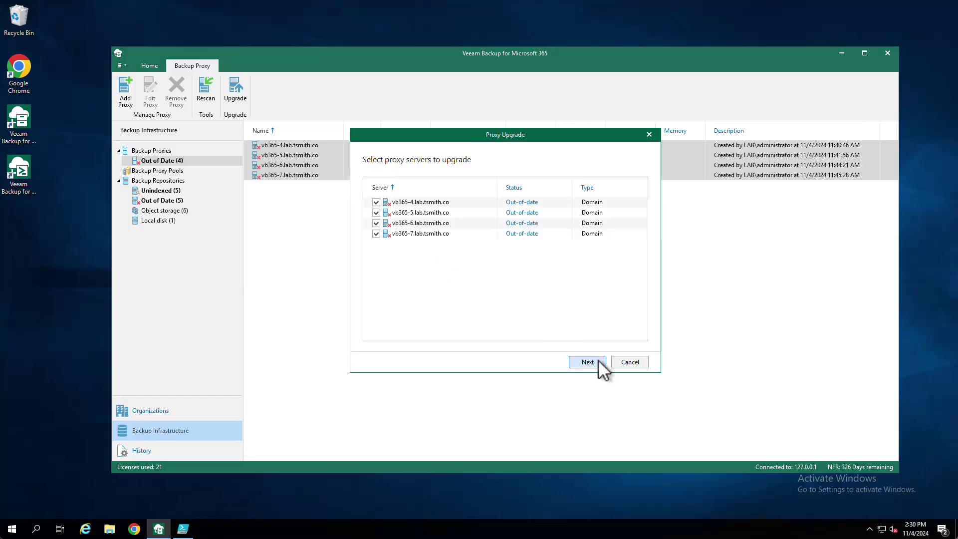
click(588, 361)
click(597, 360)
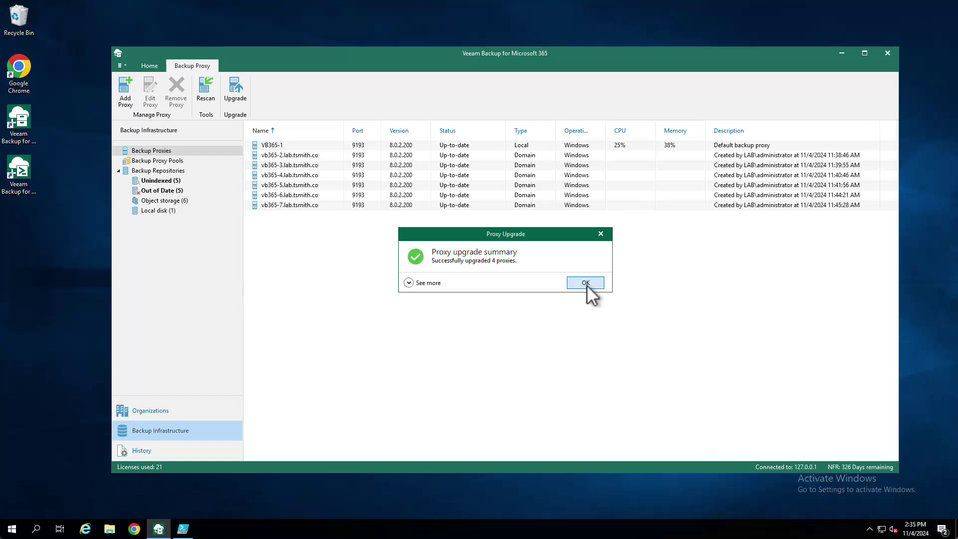
click(586, 284)
click(184, 171)
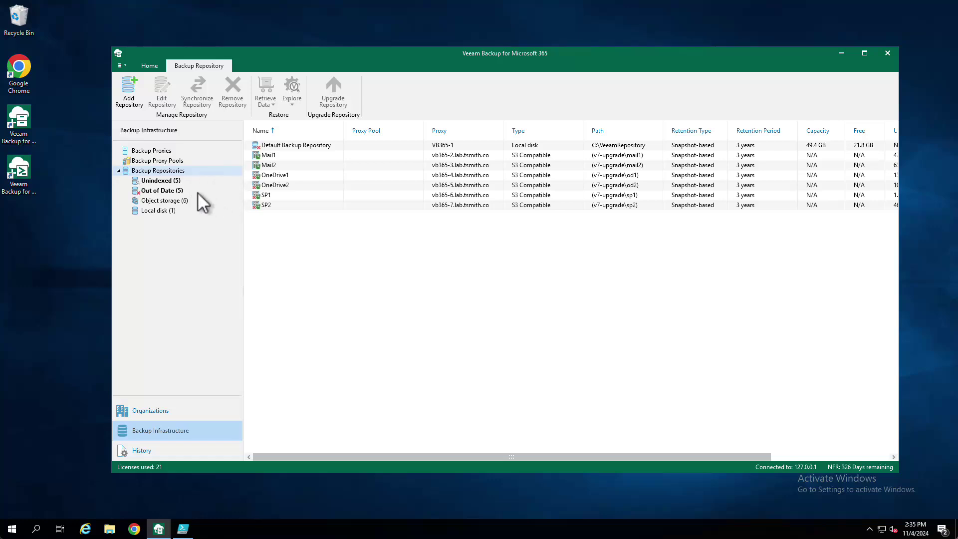
- Upgrade all five out-of-date repositories at once and confirm none remain unindexed
click(197, 193)
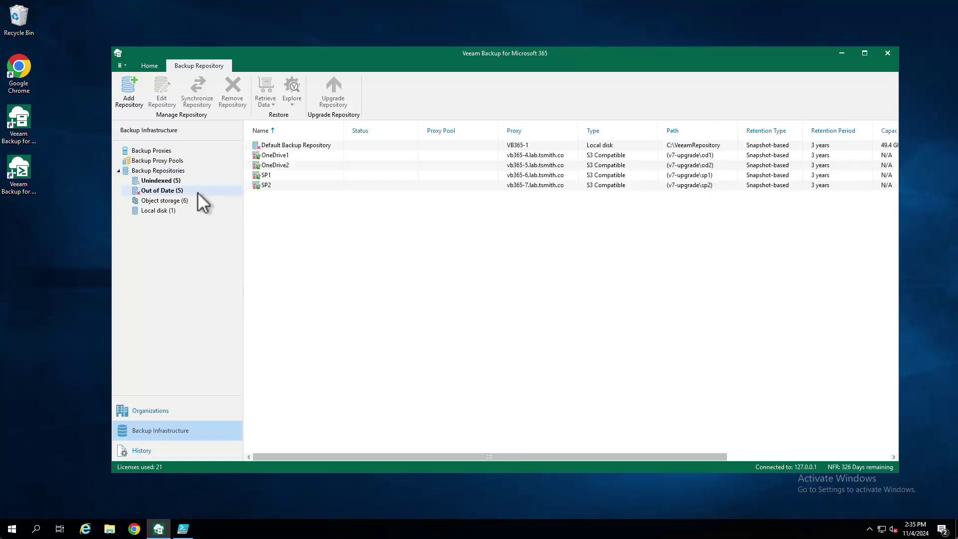
click(298, 148)
shift+click(289, 185)
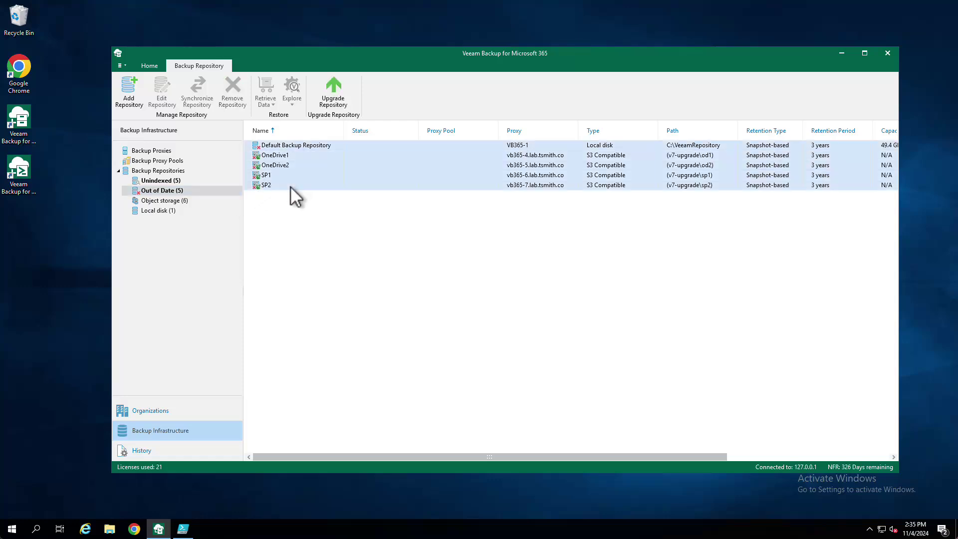
right_click(321, 168)
click(349, 188)
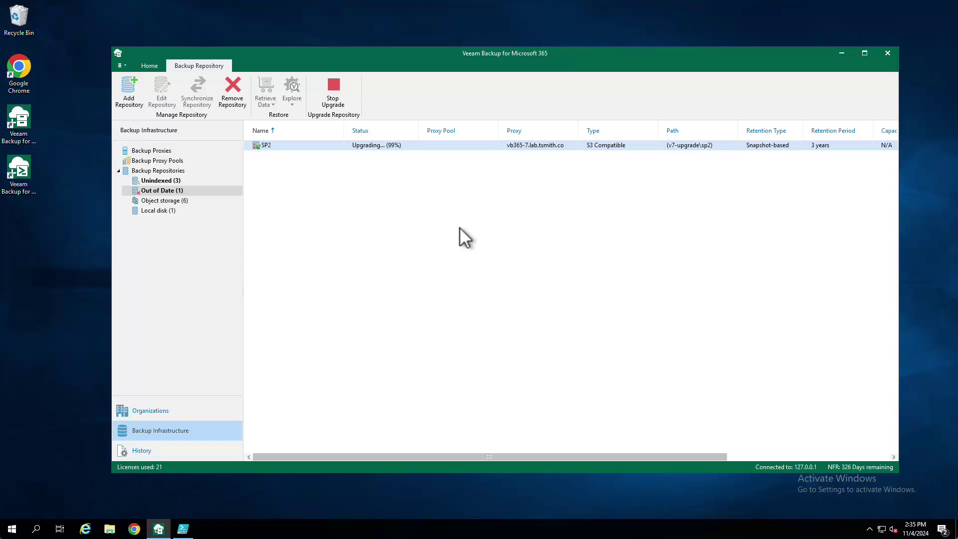
click(209, 180)
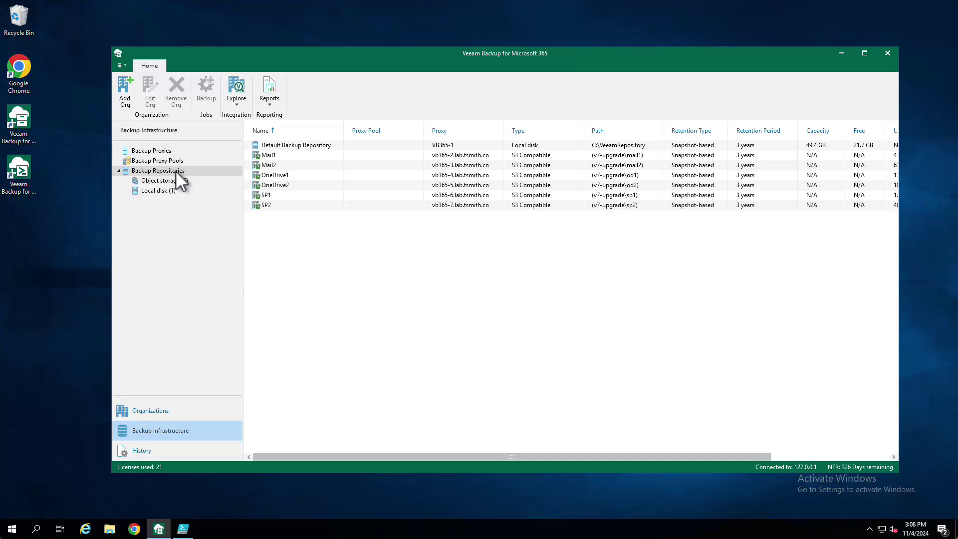
- Create a backup proxy pool named 'Mail Pool' containing proxies vb365-2 and vb365-3
click(184, 161)
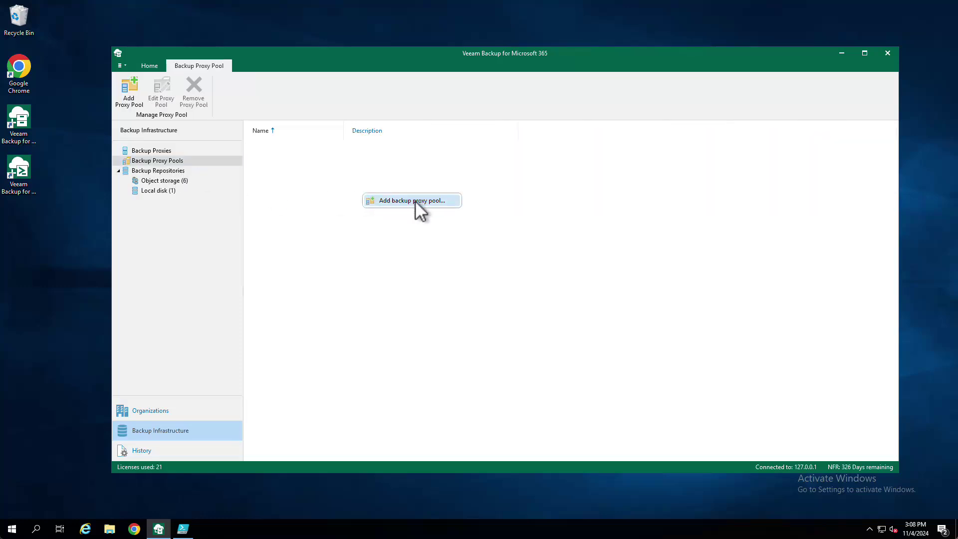
right_click(419, 201)
click(442, 207)
text(Mail Pool)
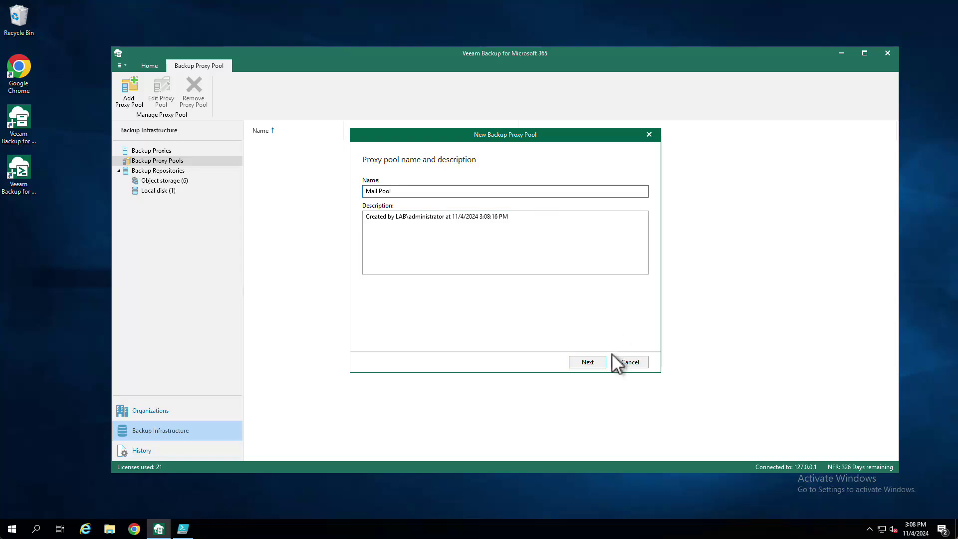
click(602, 362)
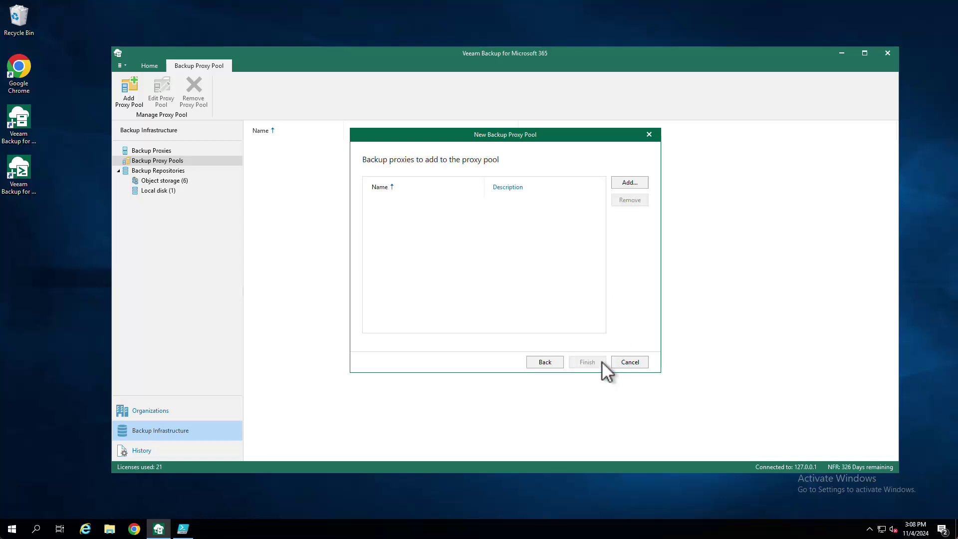
click(631, 184)
click(363, 207)
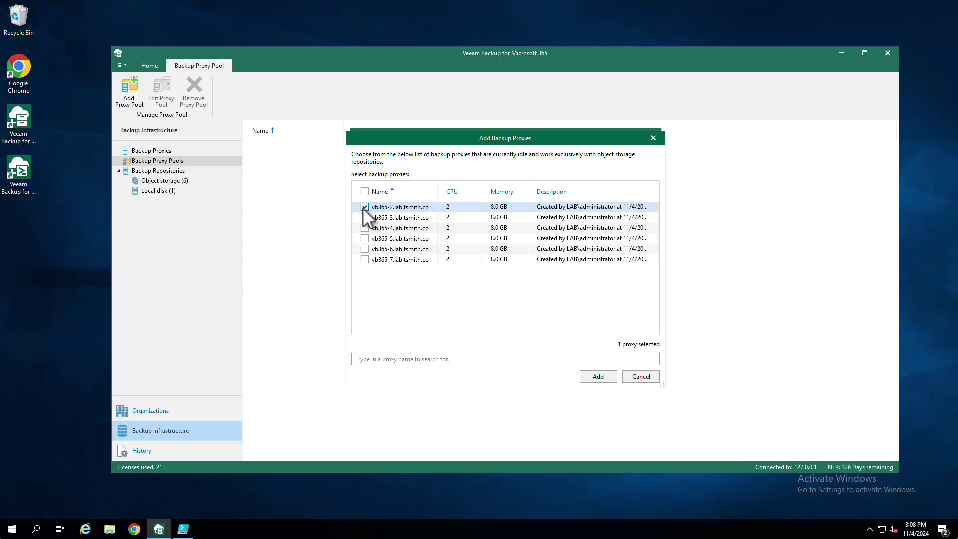
click(366, 217)
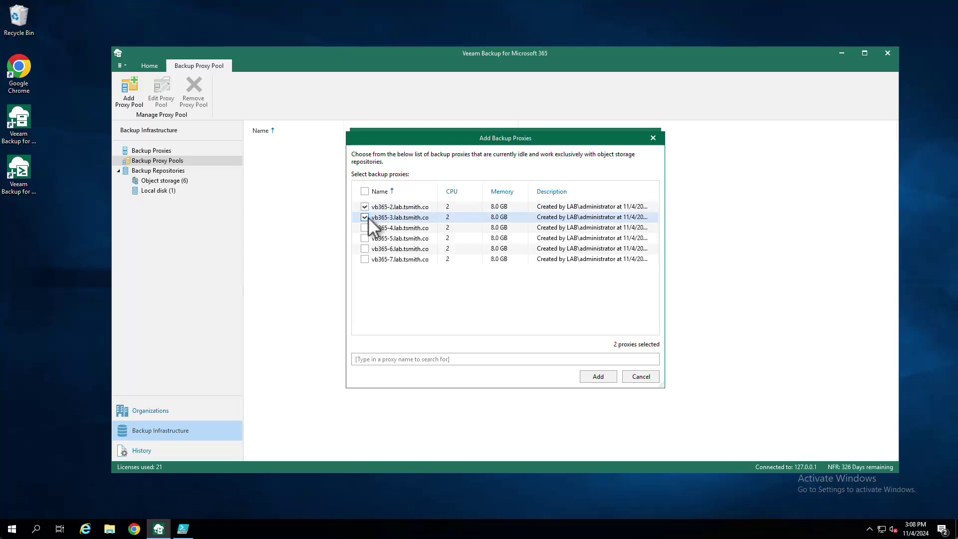
click(602, 377)
click(588, 363)
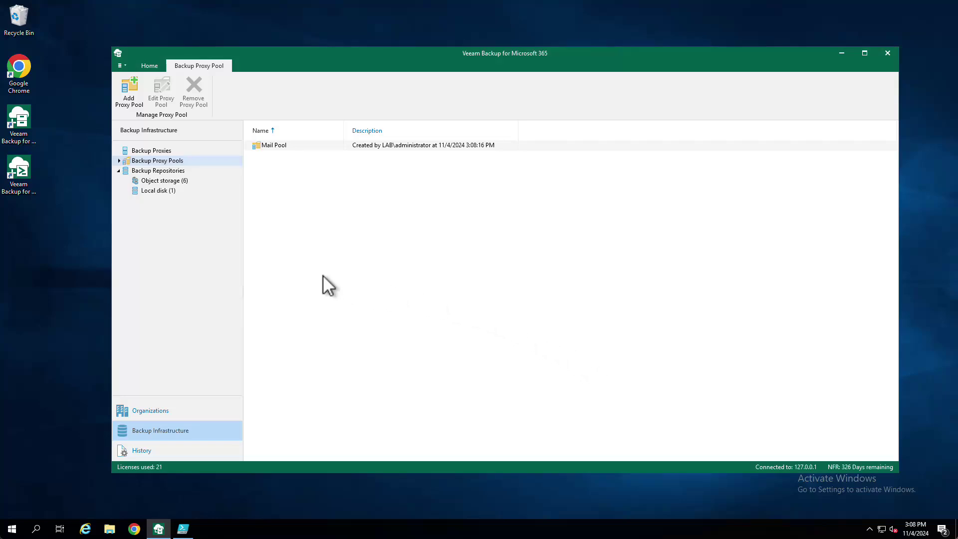
- Create a backup proxy pool named 'OneDrive Pool' with proxies vb365-4 and vb365-5
right_click(273, 185)
click(307, 191)
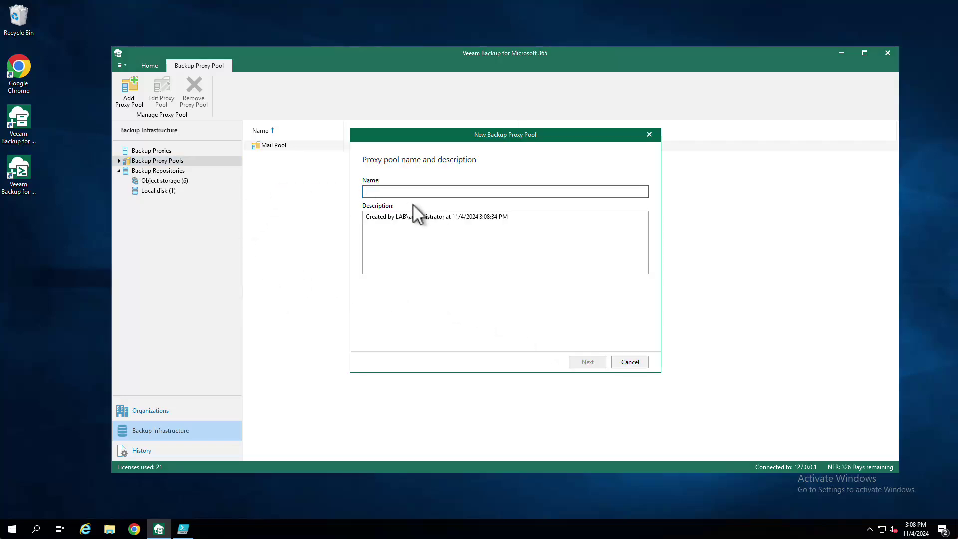
text(OneDrive Pool)
key(Return)
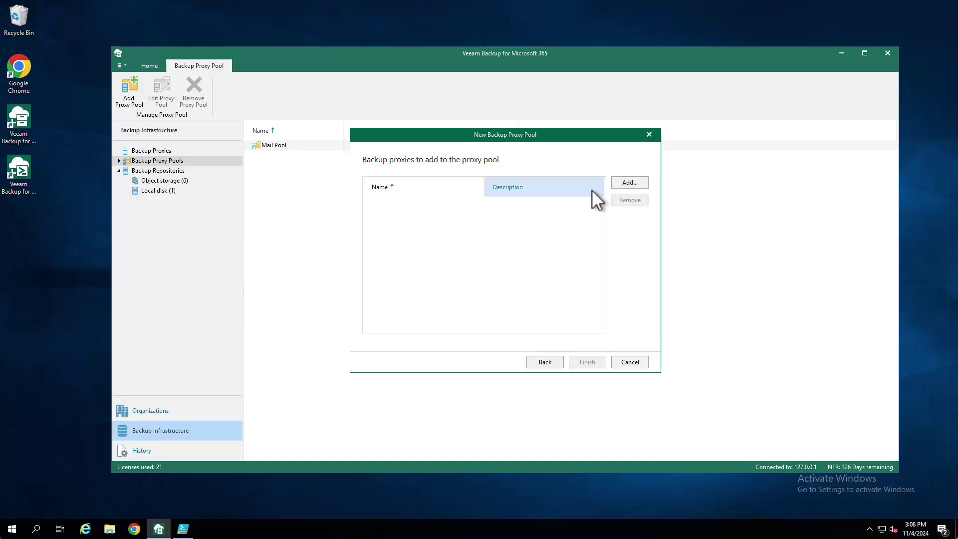
click(633, 182)
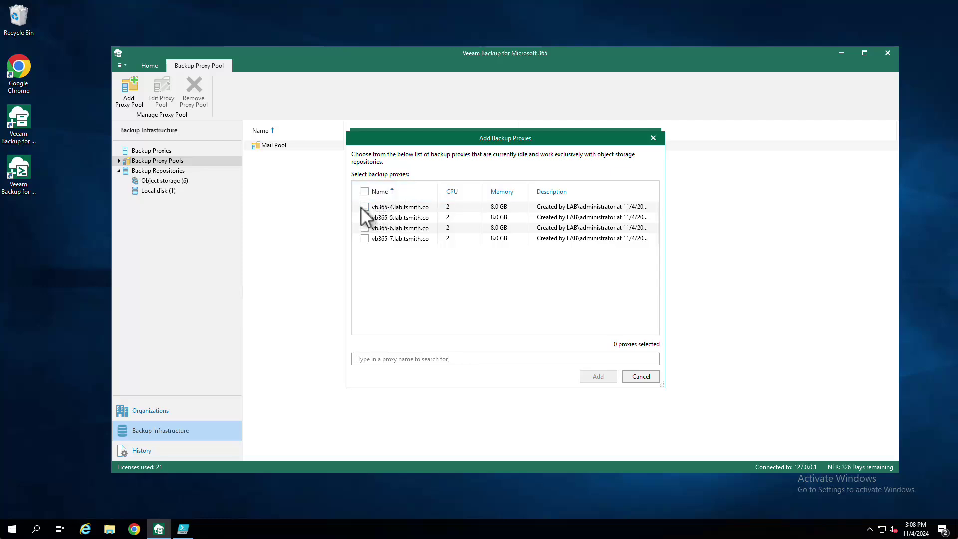
click(364, 217)
click(364, 207)
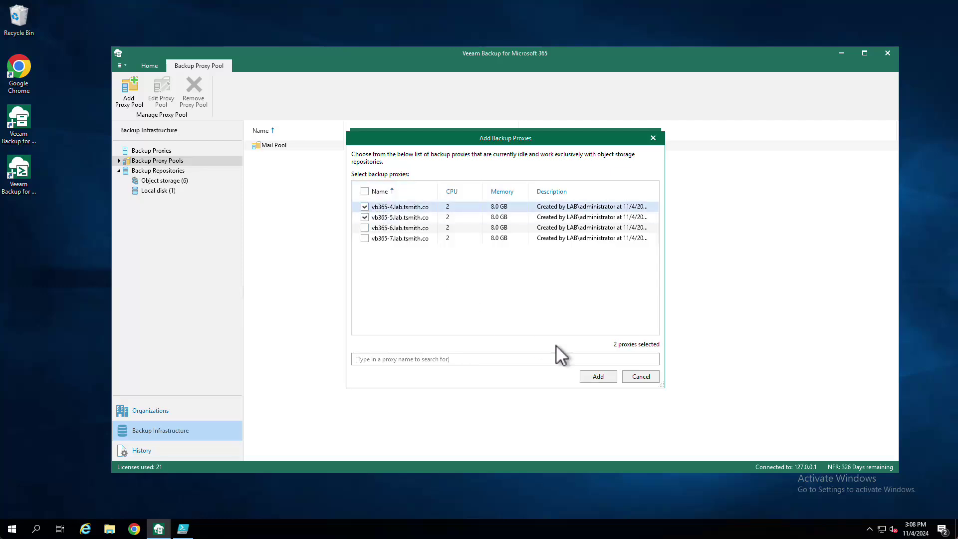
click(598, 376)
click(592, 361)
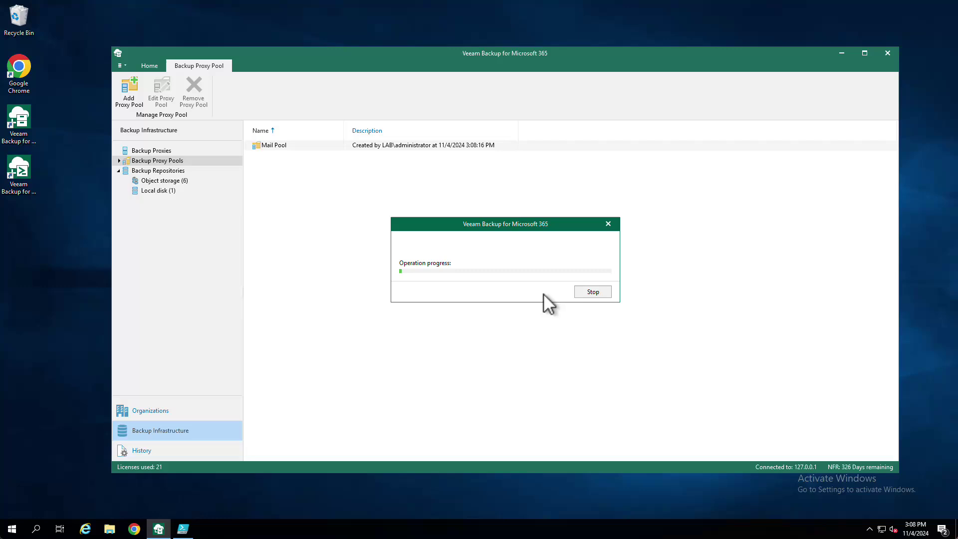
- Create a backup proxy pool named 'SP/Teams Pool' with proxies vb365-6 and vb365-7
right_click(525, 250)
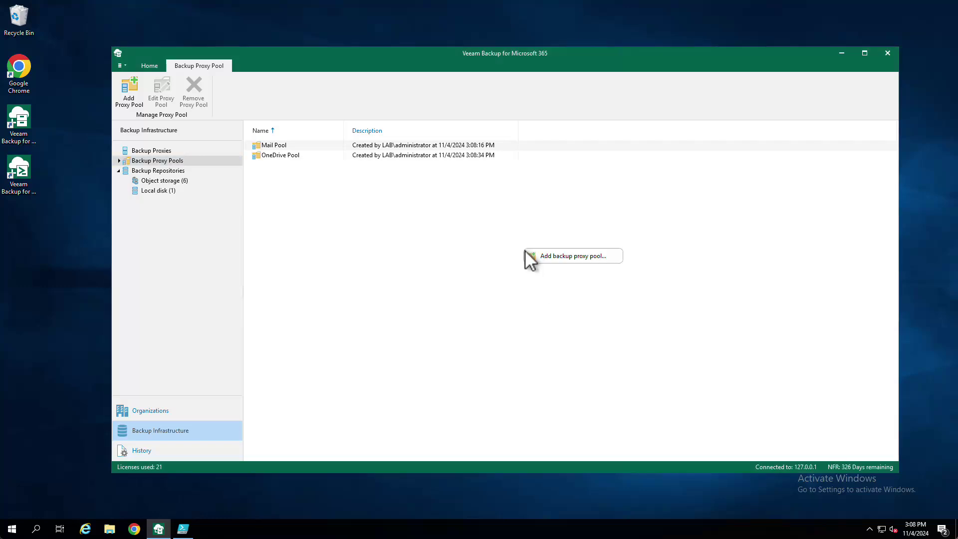
click(551, 257)
text(SP)
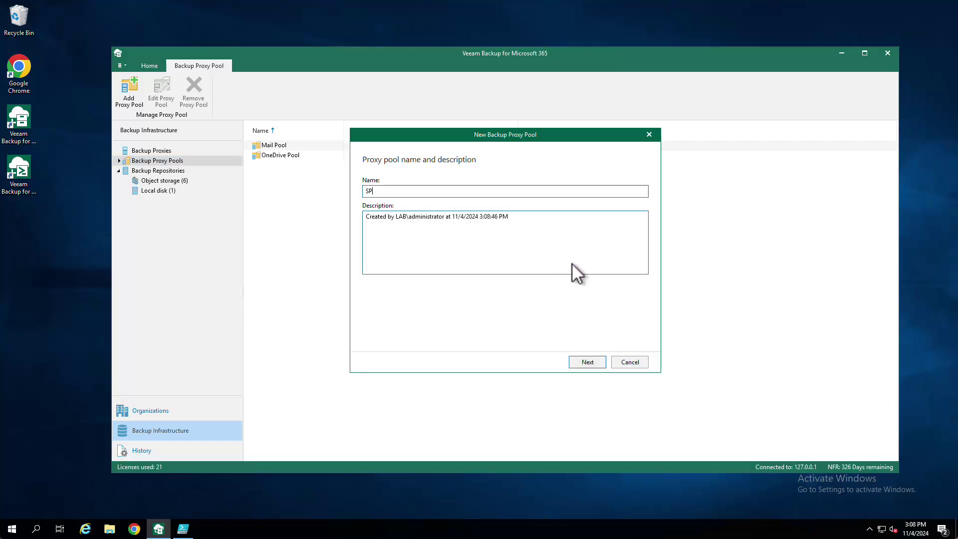
text(/Teams Pool)
click(588, 361)
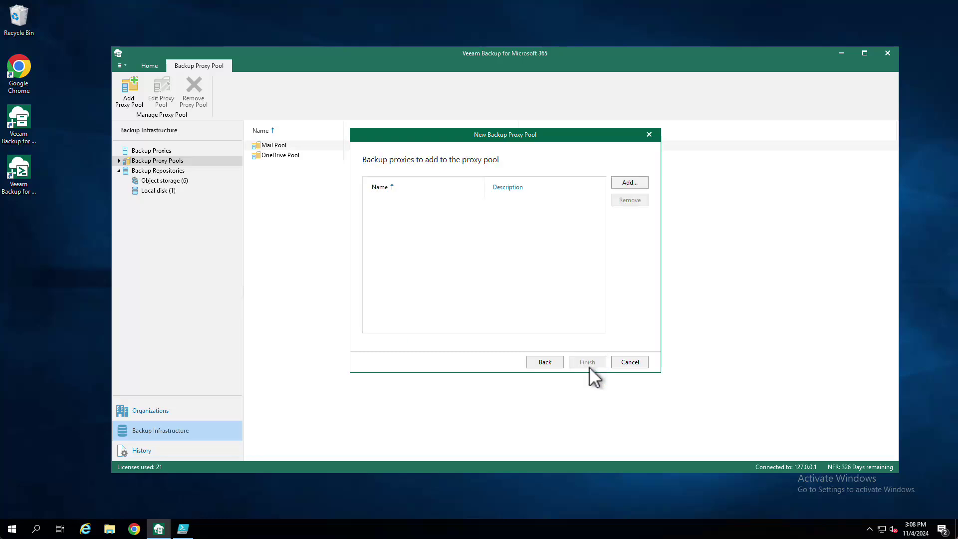
click(639, 184)
click(365, 206)
click(365, 216)
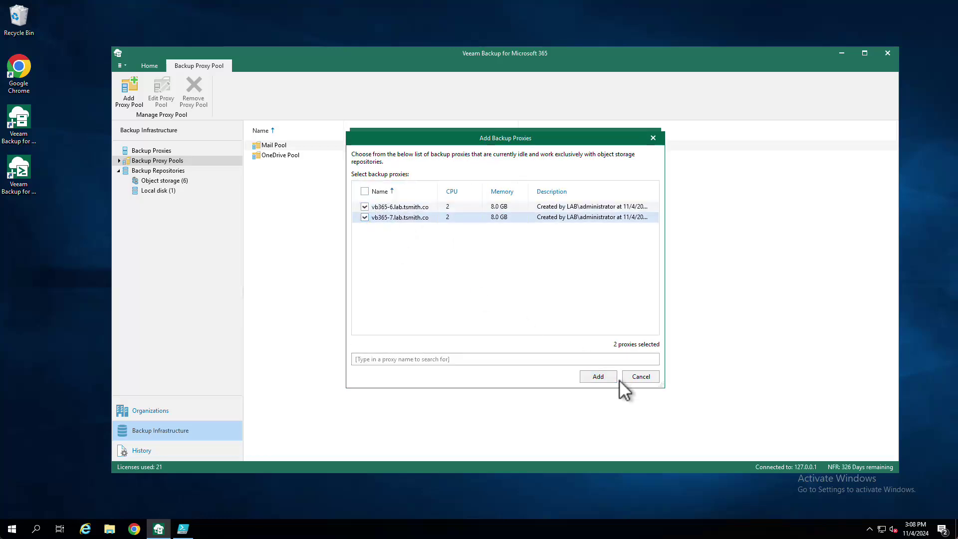
click(598, 377)
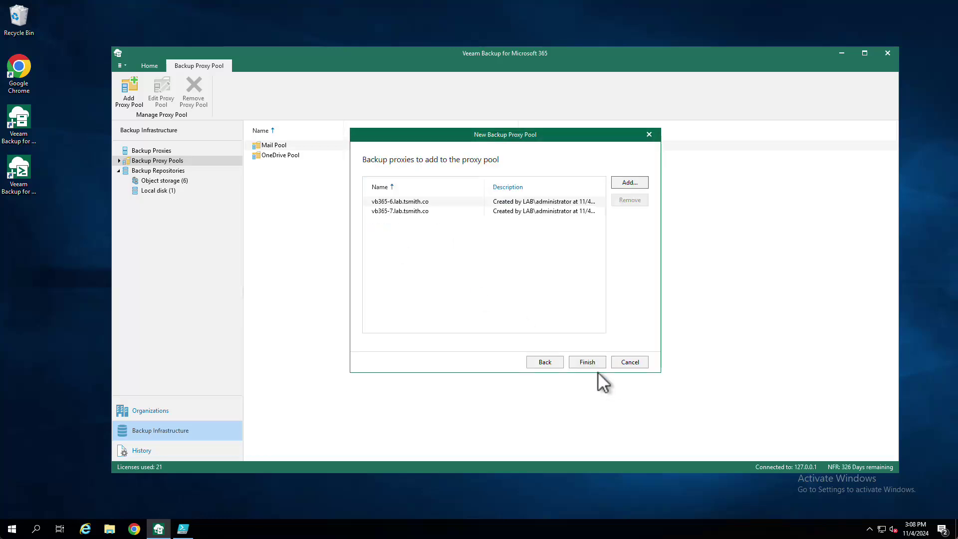
click(586, 362)
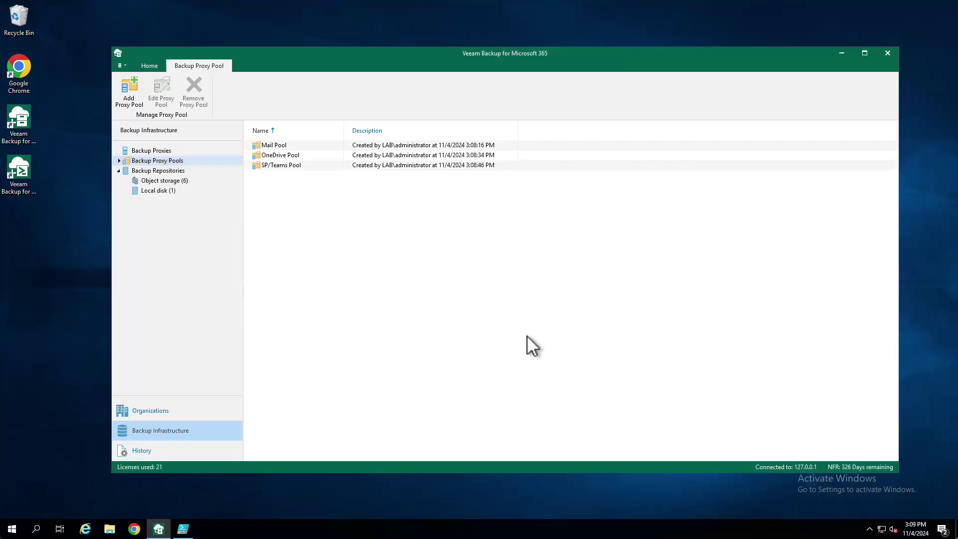
- Check Mail Pool's proxies vb365-2 and vb365-3 without changes, then view the organization's backup jobs
click(291, 146)
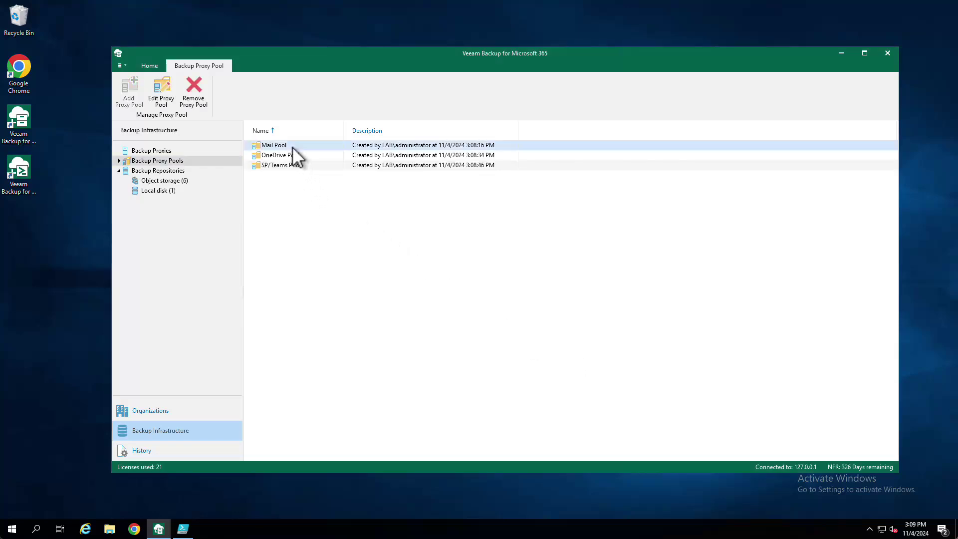
right_click(292, 146)
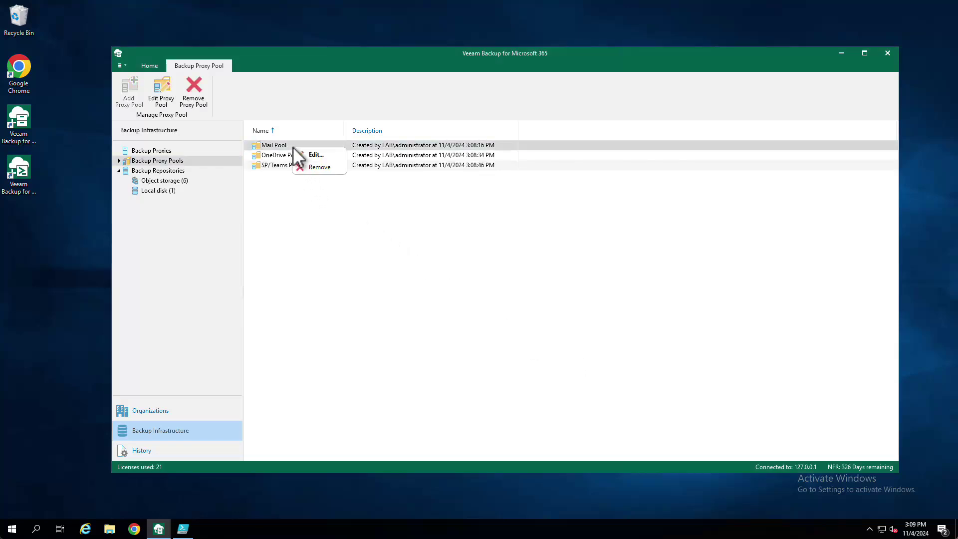
click(307, 153)
click(587, 363)
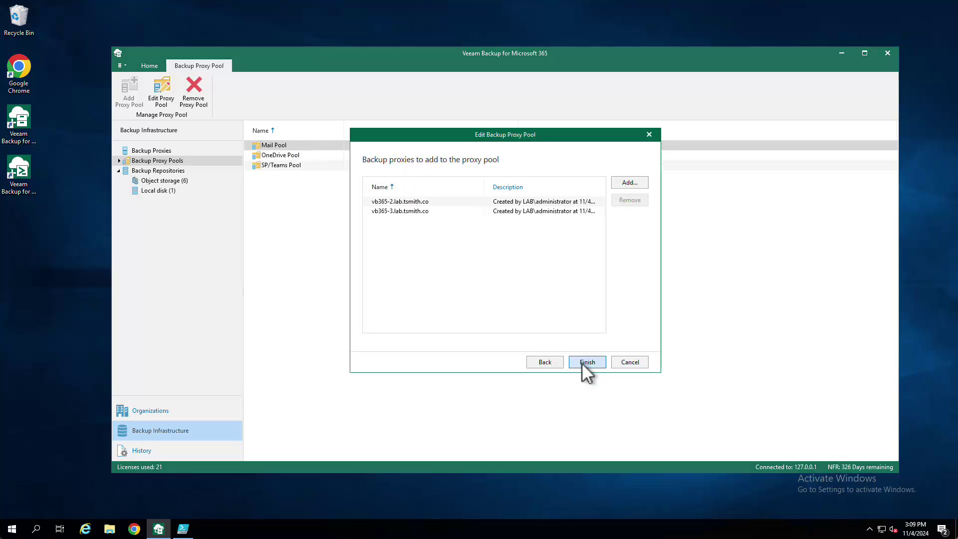
click(627, 362)
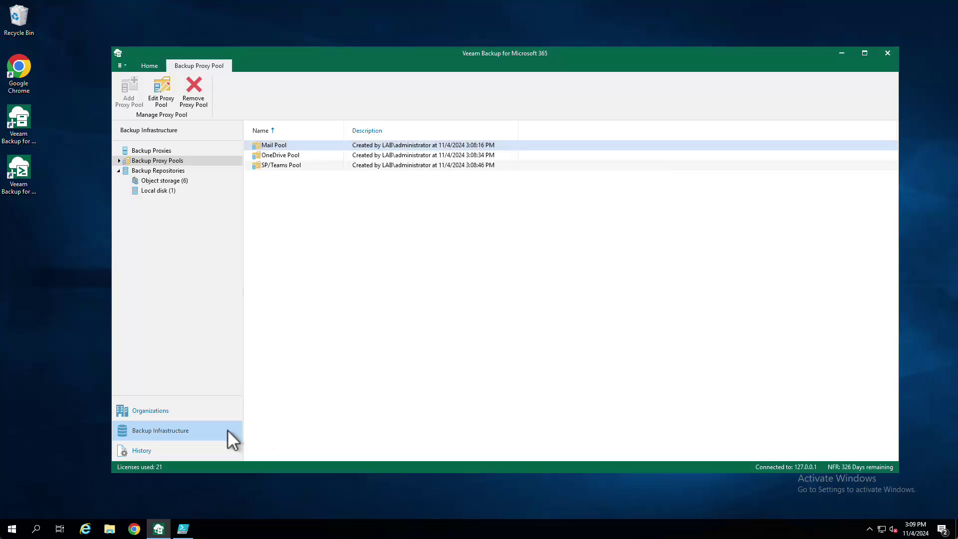
click(187, 412)
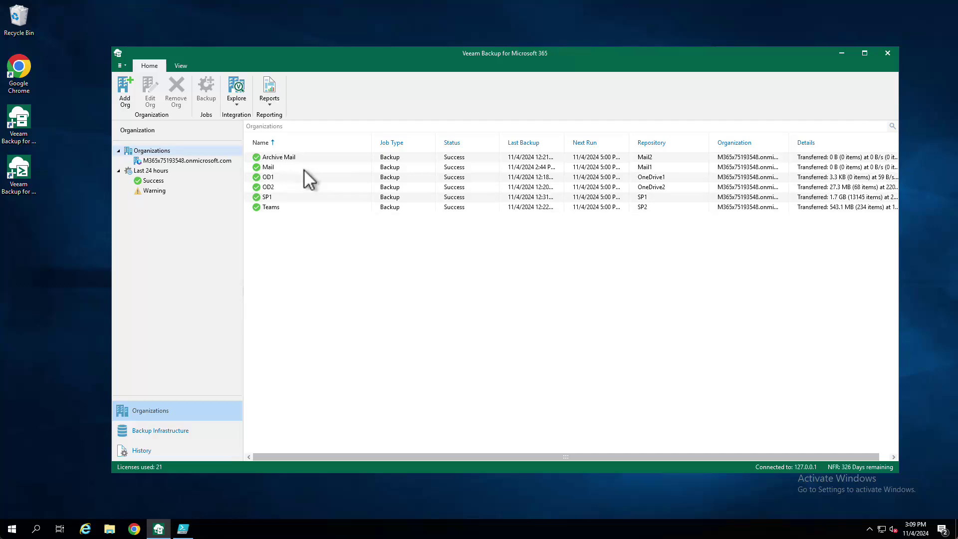
- Step through the Mail job's settings, confirming repository Mail1 with Mail Pool, and save
right_click(304, 169)
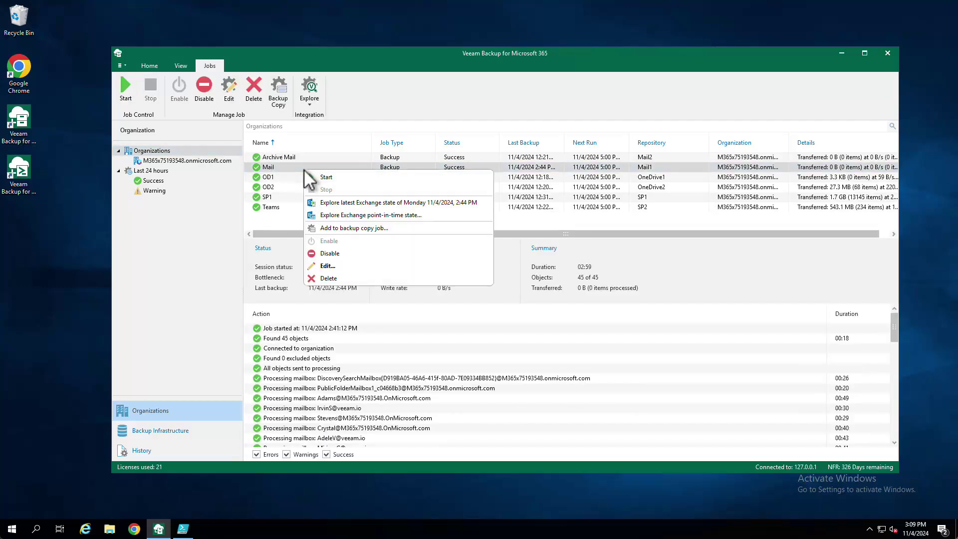
click(346, 268)
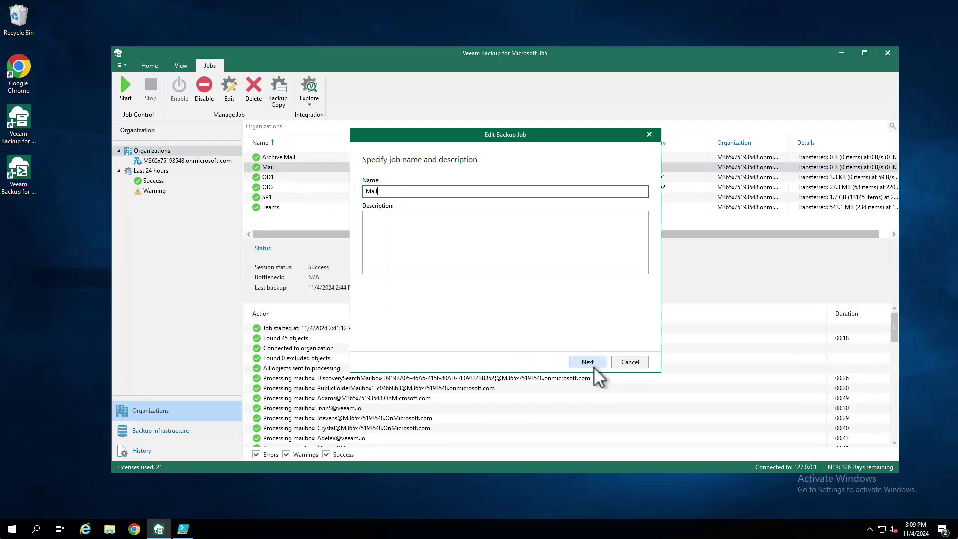
click(591, 362)
click(593, 359)
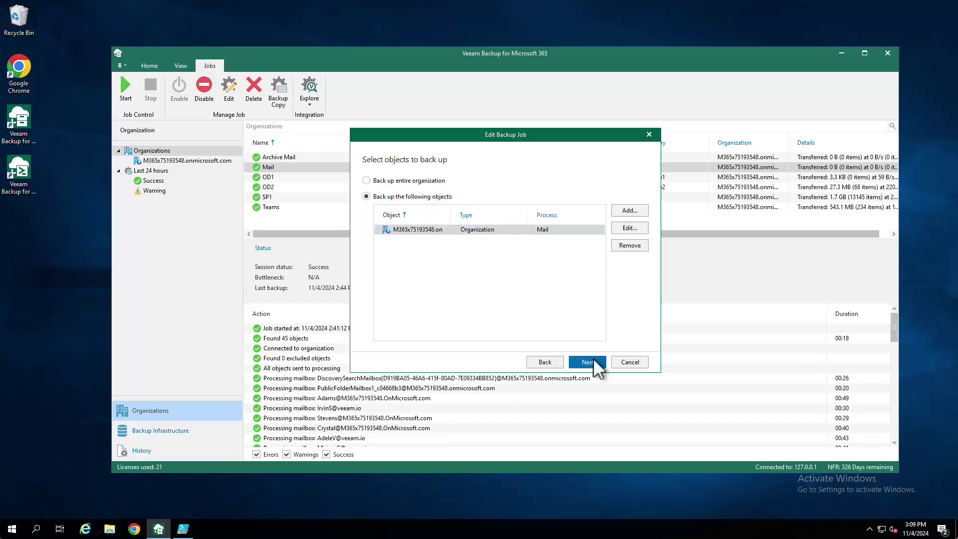
click(587, 362)
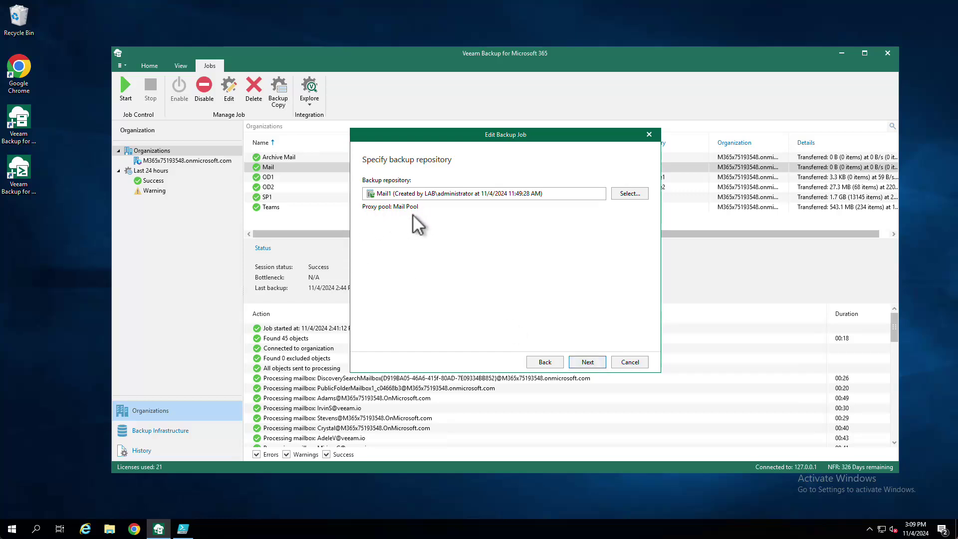
click(581, 361)
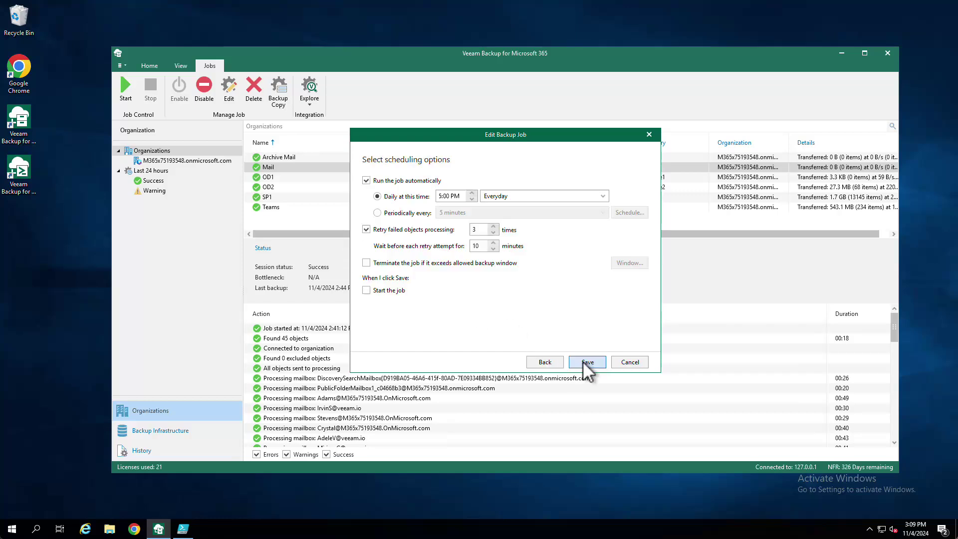
click(619, 361)
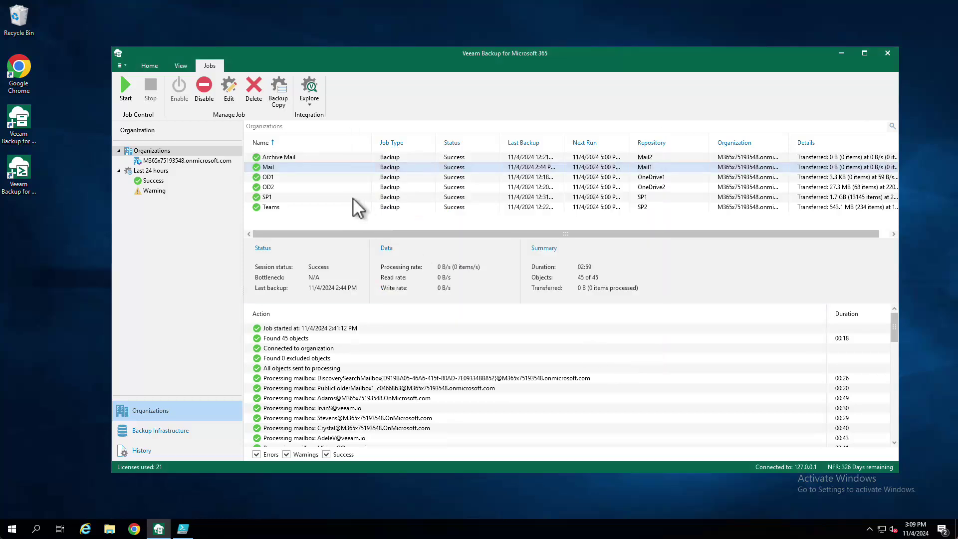
- Start the Archive Mail and Mail jobs, watch Mail's session, then return to Backup Infrastructure
ctrl+click(328, 157)
right_click(321, 166)
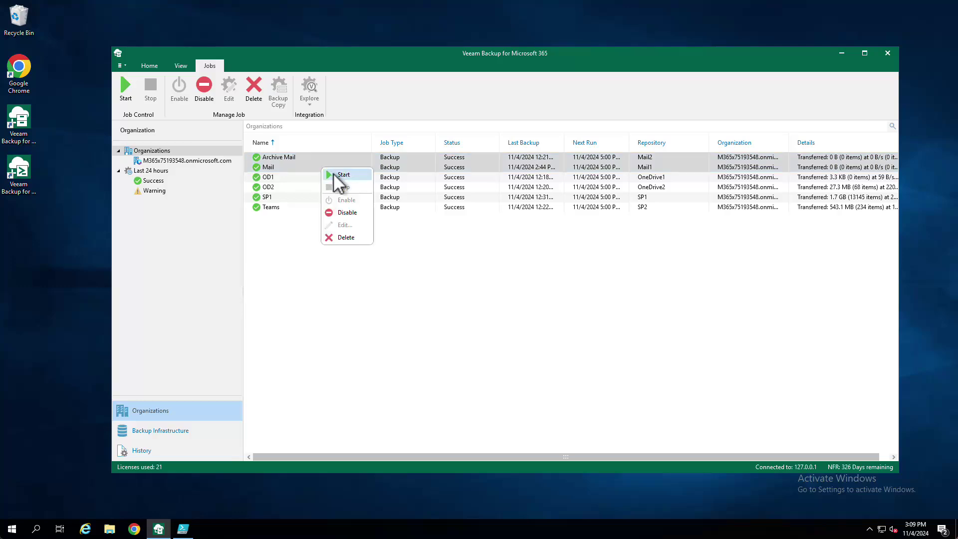
click(333, 174)
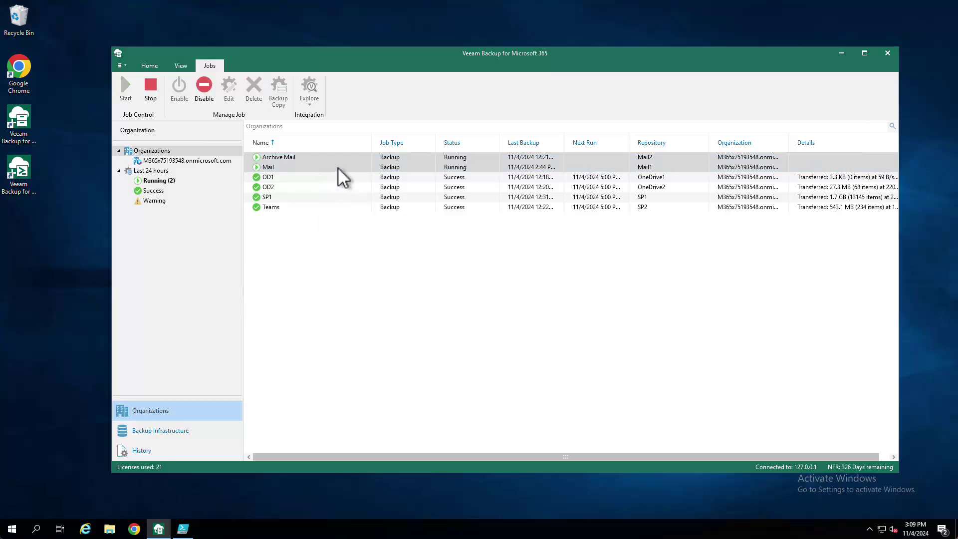
click(338, 166)
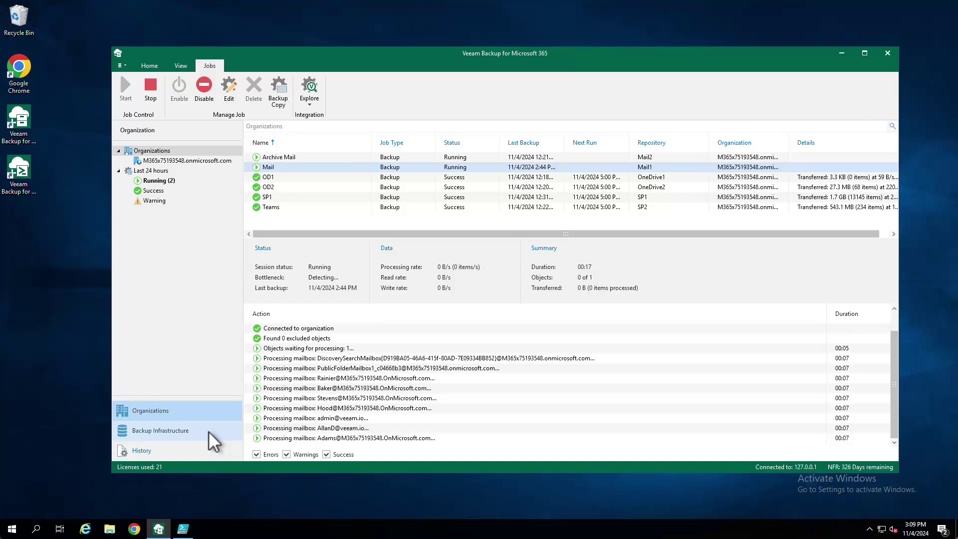
click(208, 431)
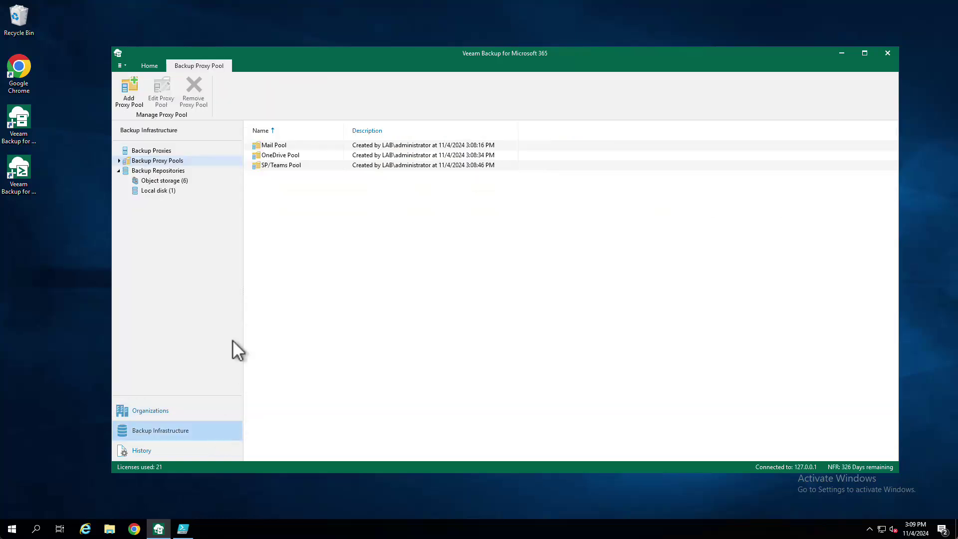
- Confirm all seven proxies run version 8.0.2.200, then view the running Mail job's session
click(169, 149)
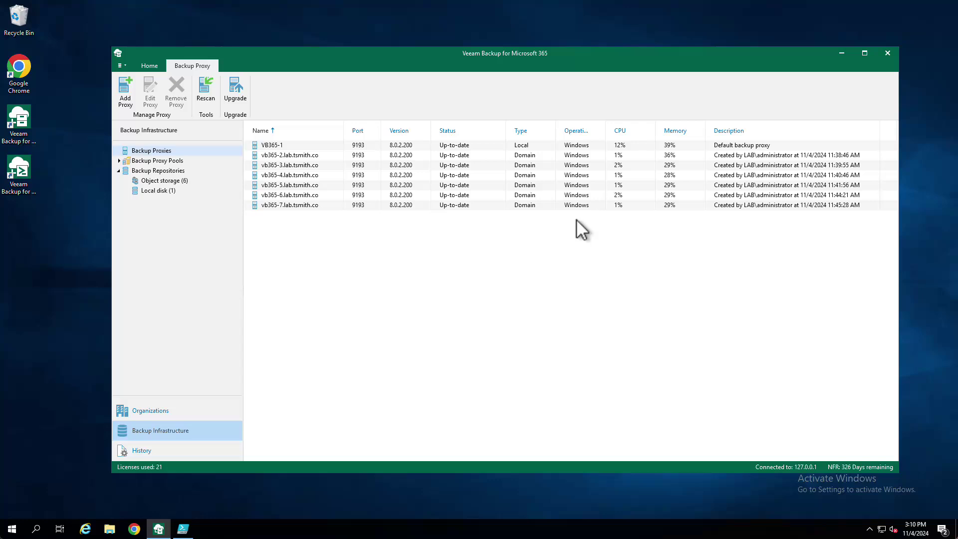
click(196, 409)
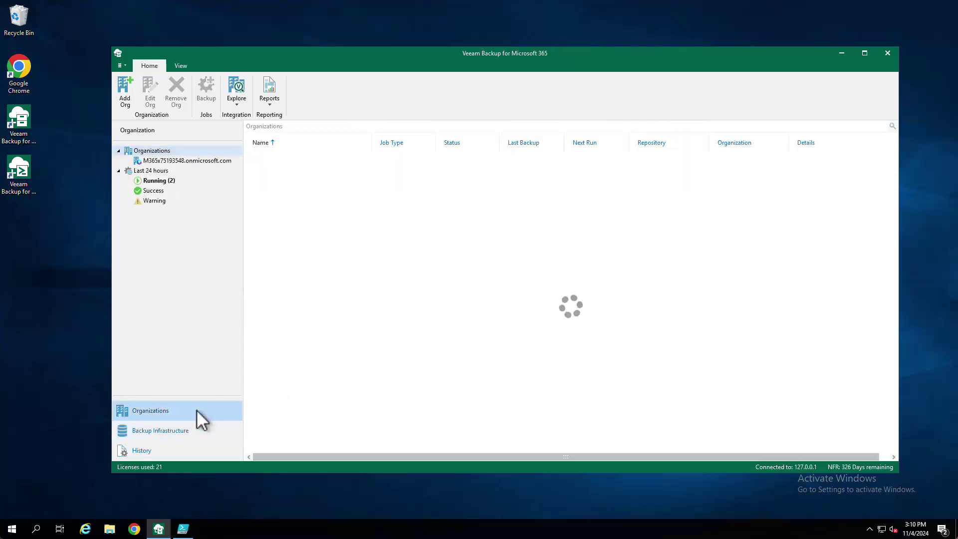
click(339, 171)
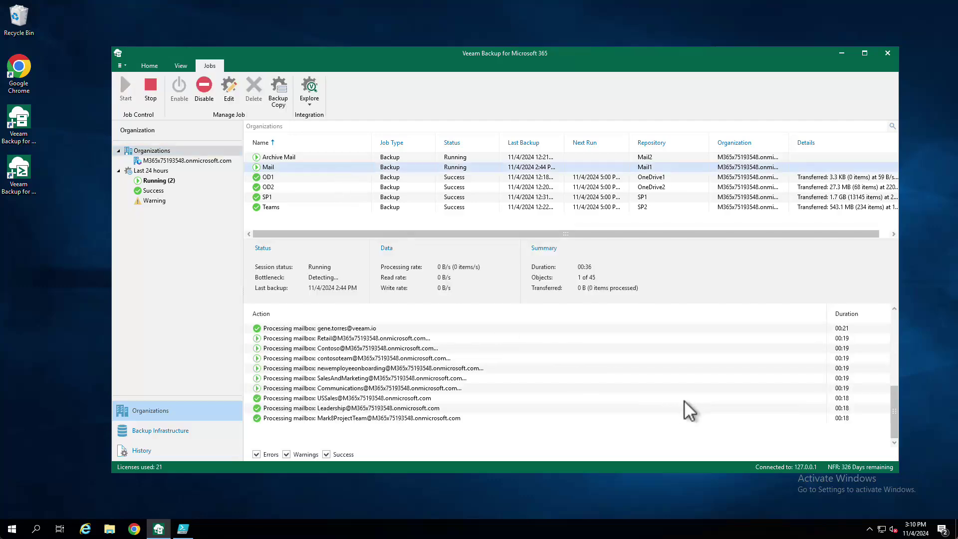
scroll(686, 399, up, 10)
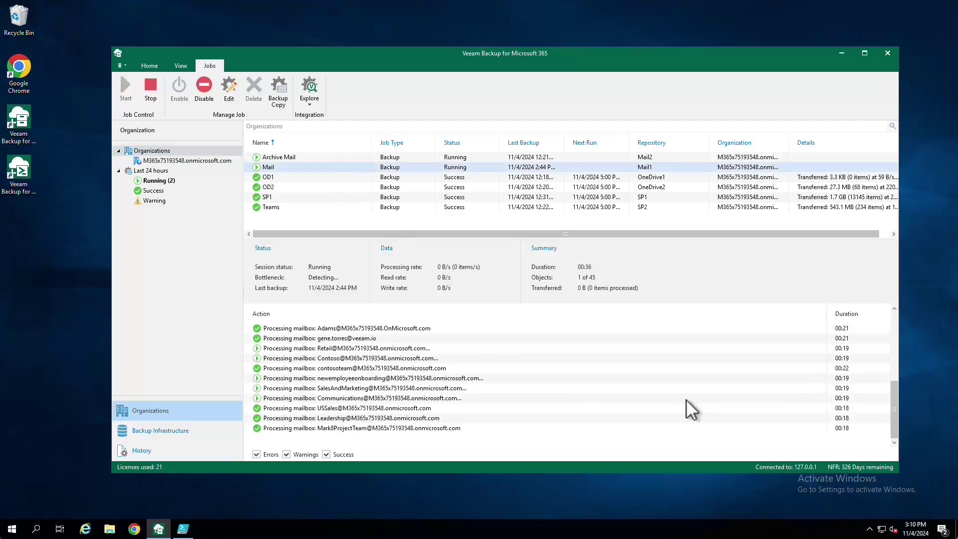